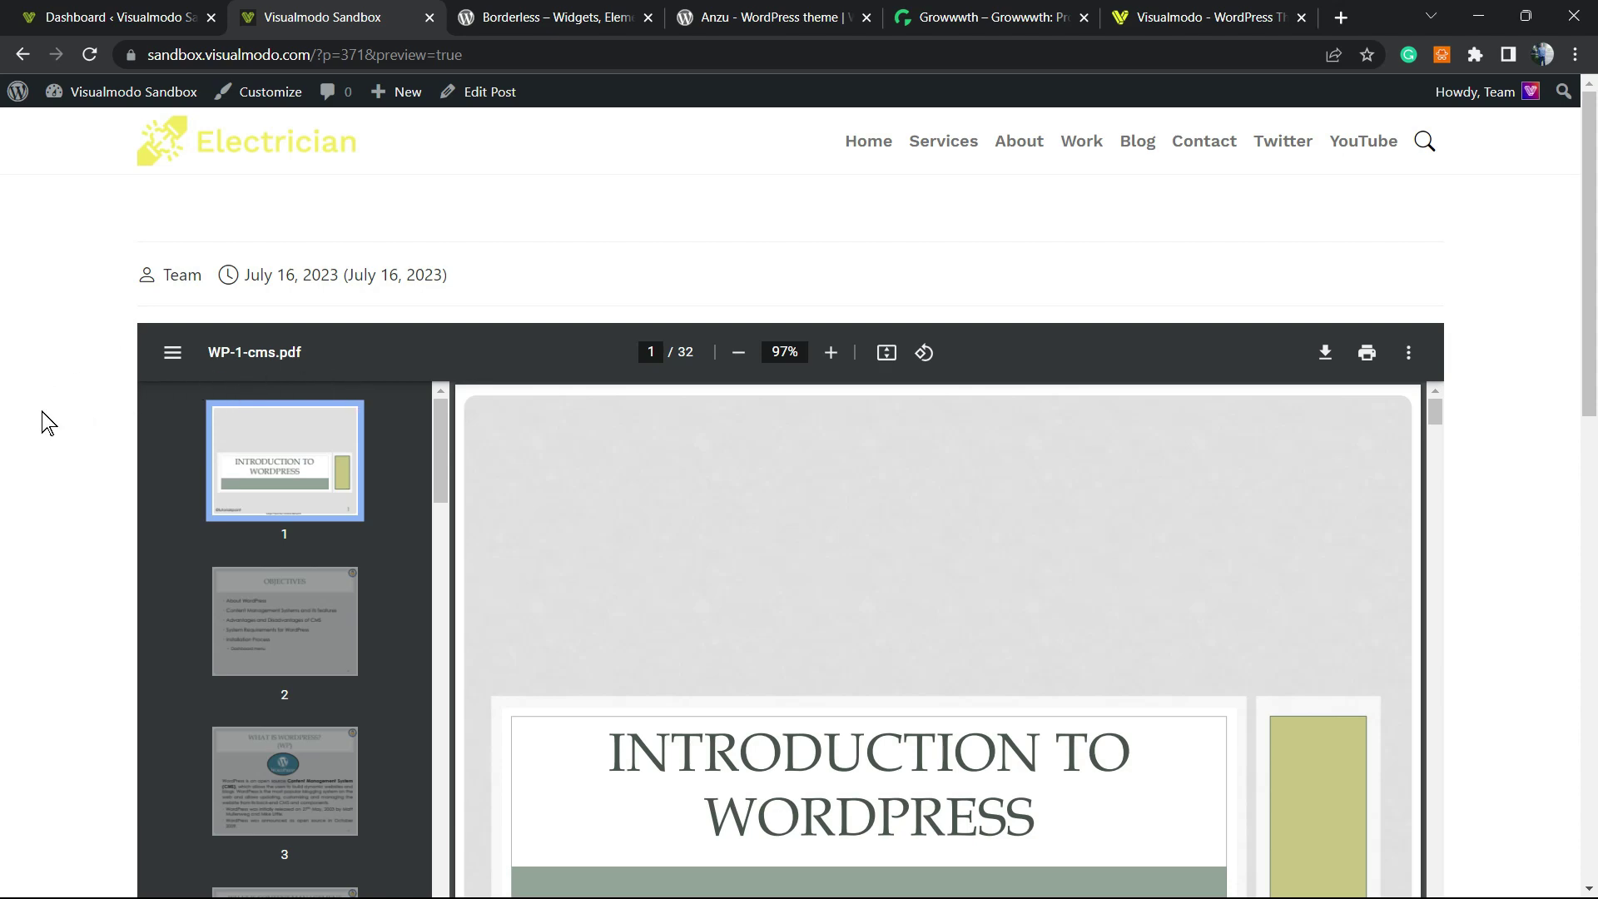
Scroll down through the post preview and back up.
scroll(46, 422, "down", 3)
scroll(603, 446, "down", 5)
scroll(336, 468, "down", 8)
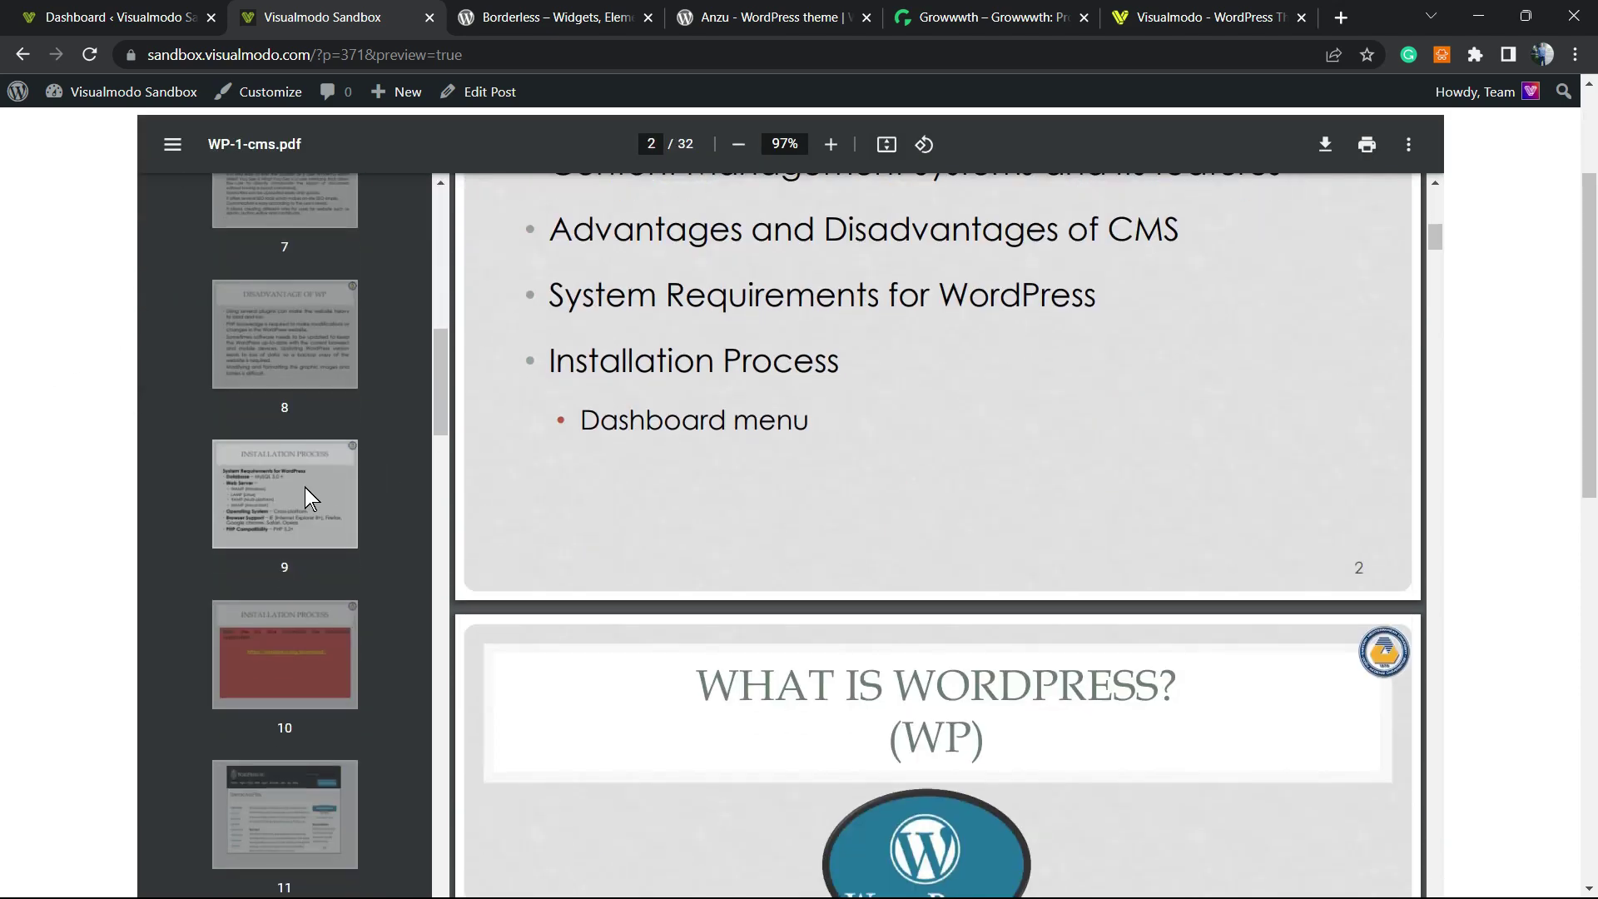
scroll(671, 499, "down", 8)
scroll(353, 545, "down", 4)
scroll(83, 591, "down", 5)
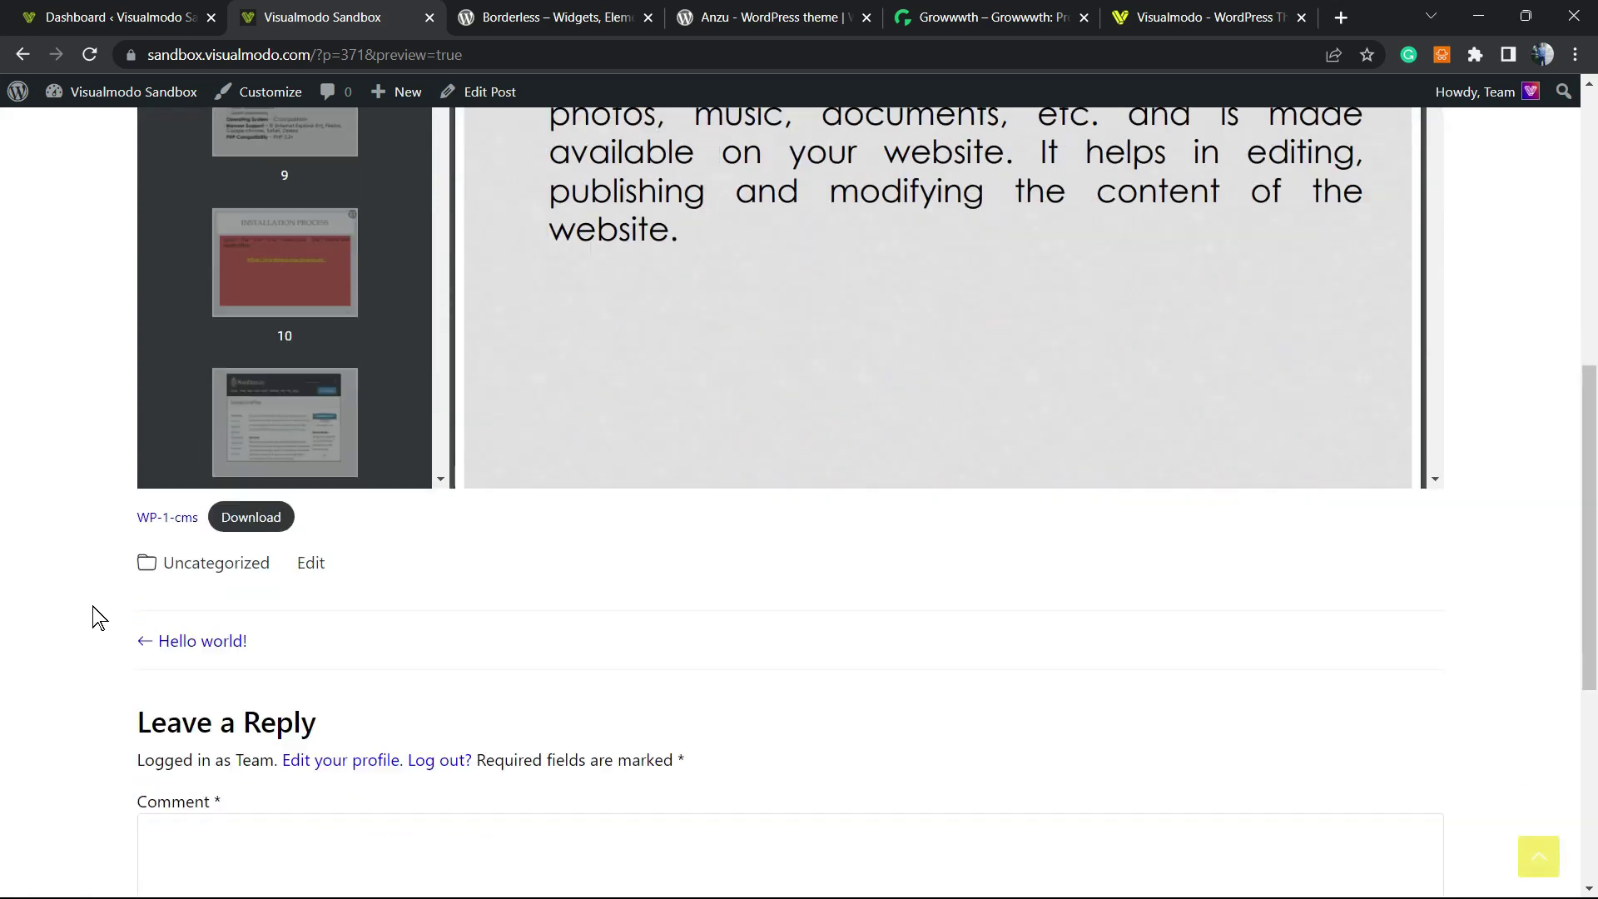
scroll(98, 617, "down", 2)
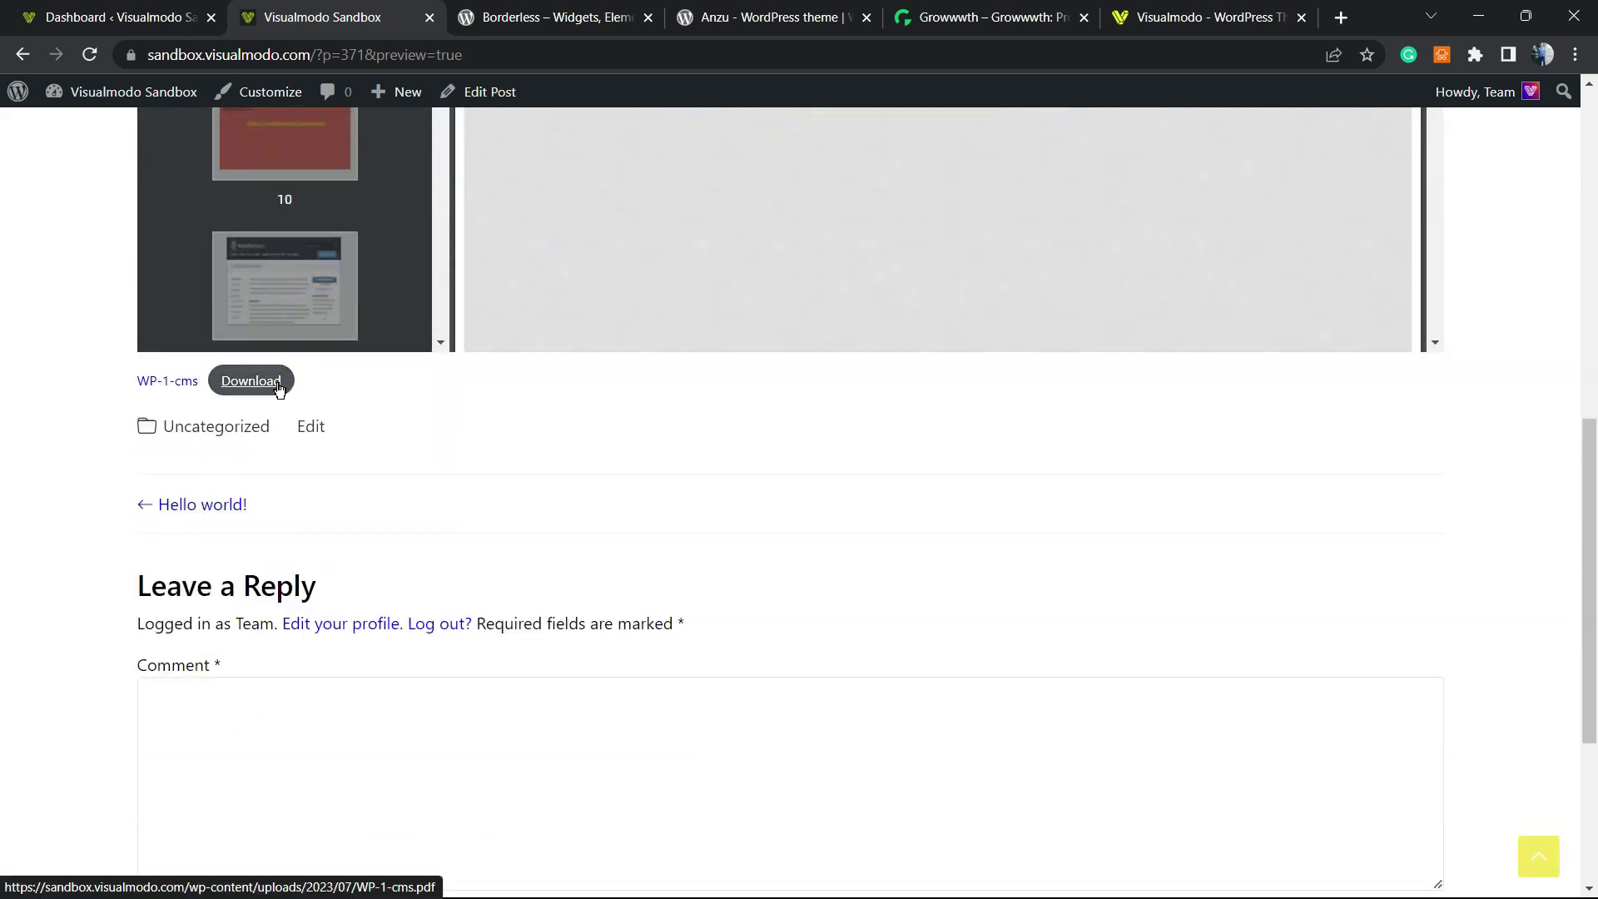
scroll(2, 545, "up", 7)
scroll(591, 481, "up", 4)
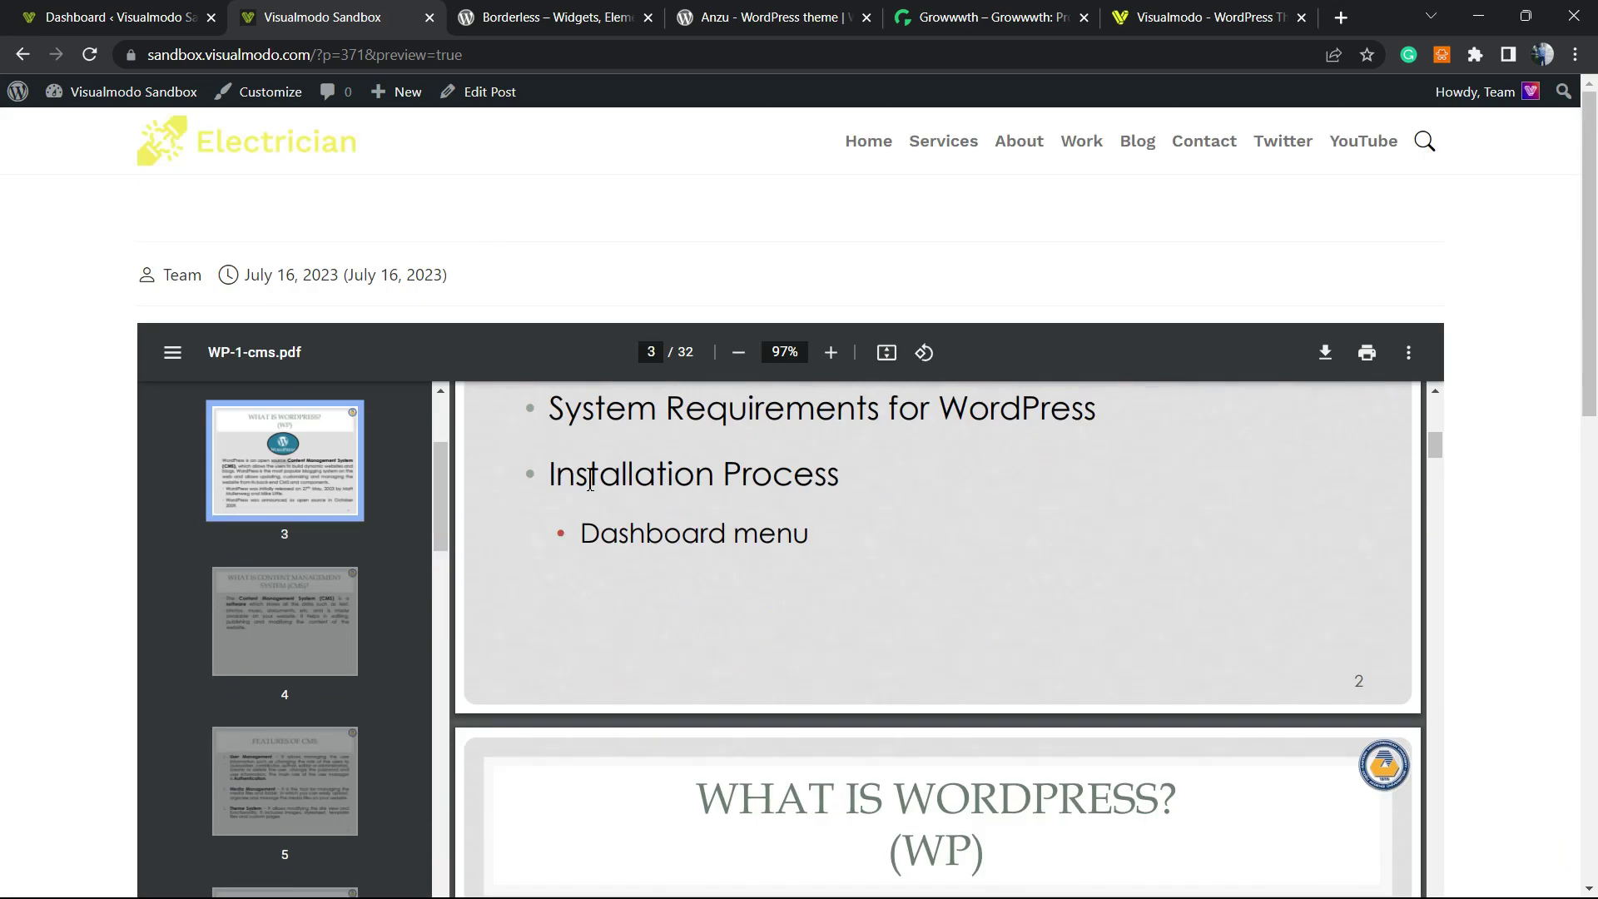
scroll(578, 458, "up", 5)
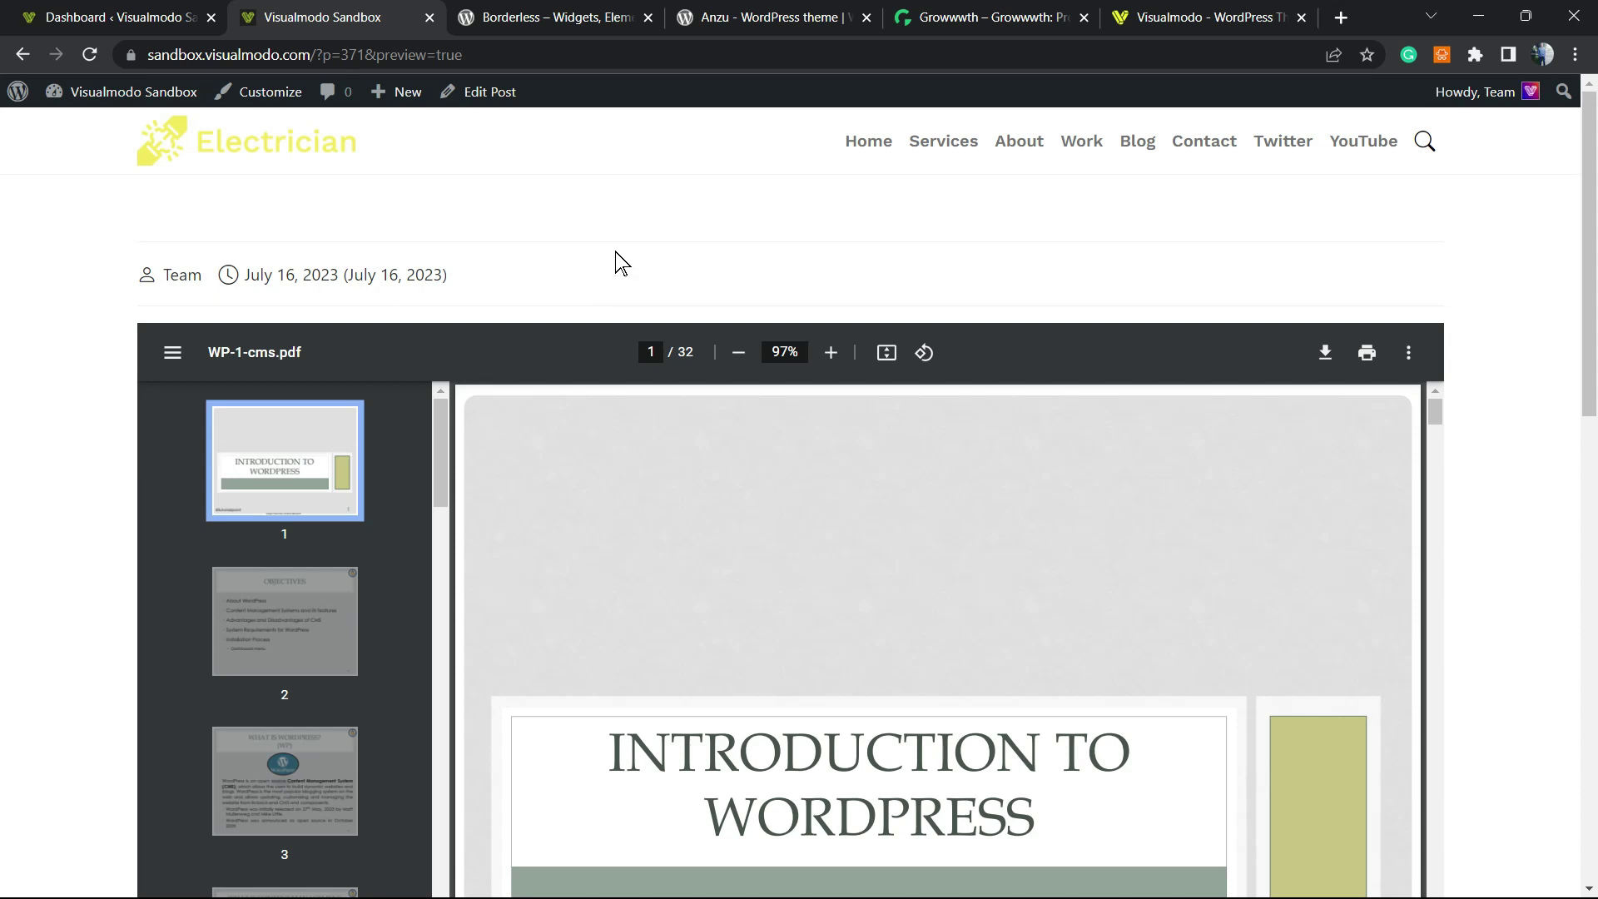
Return to the admin Dashboard and start a new blank post from Posts.
left_click(125, 17)
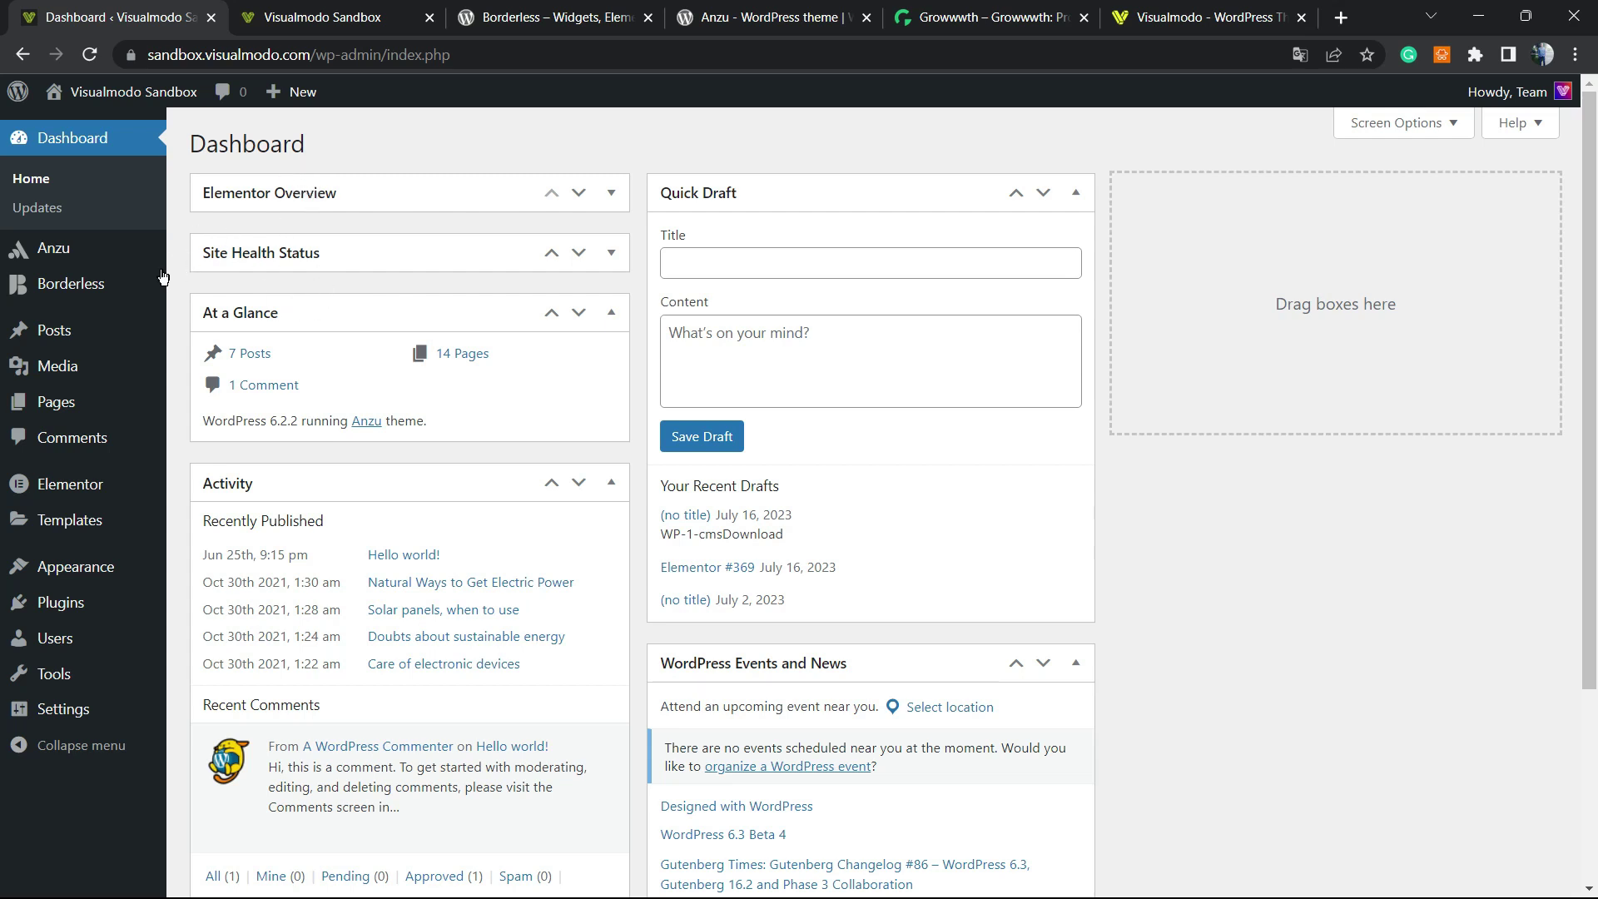
mouse_move(100, 330)
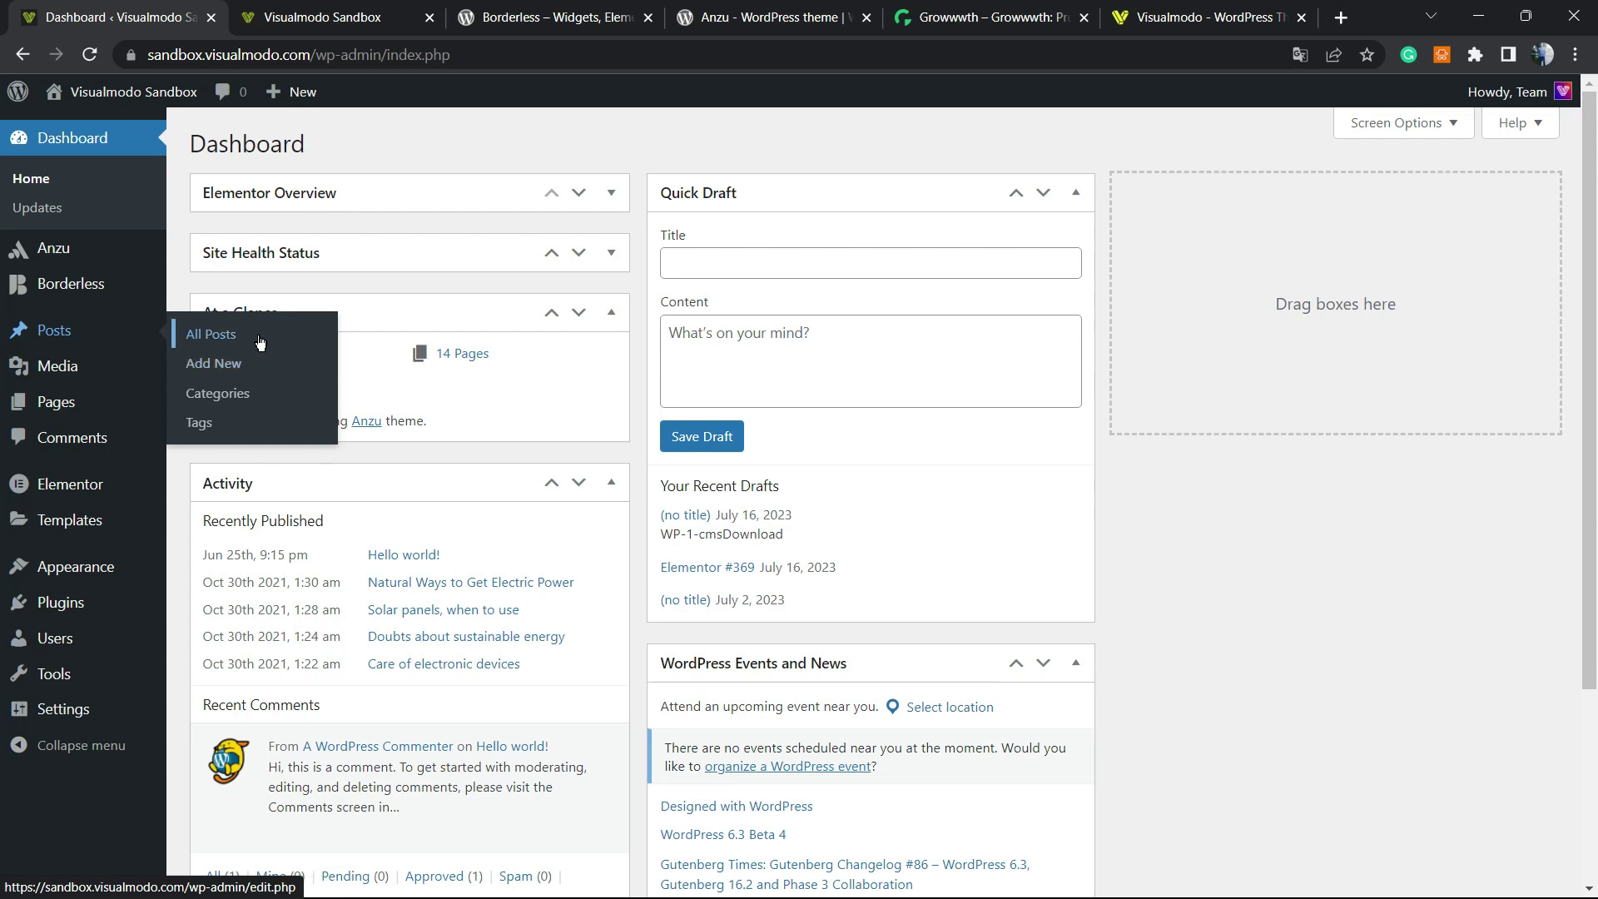
left_click(253, 362)
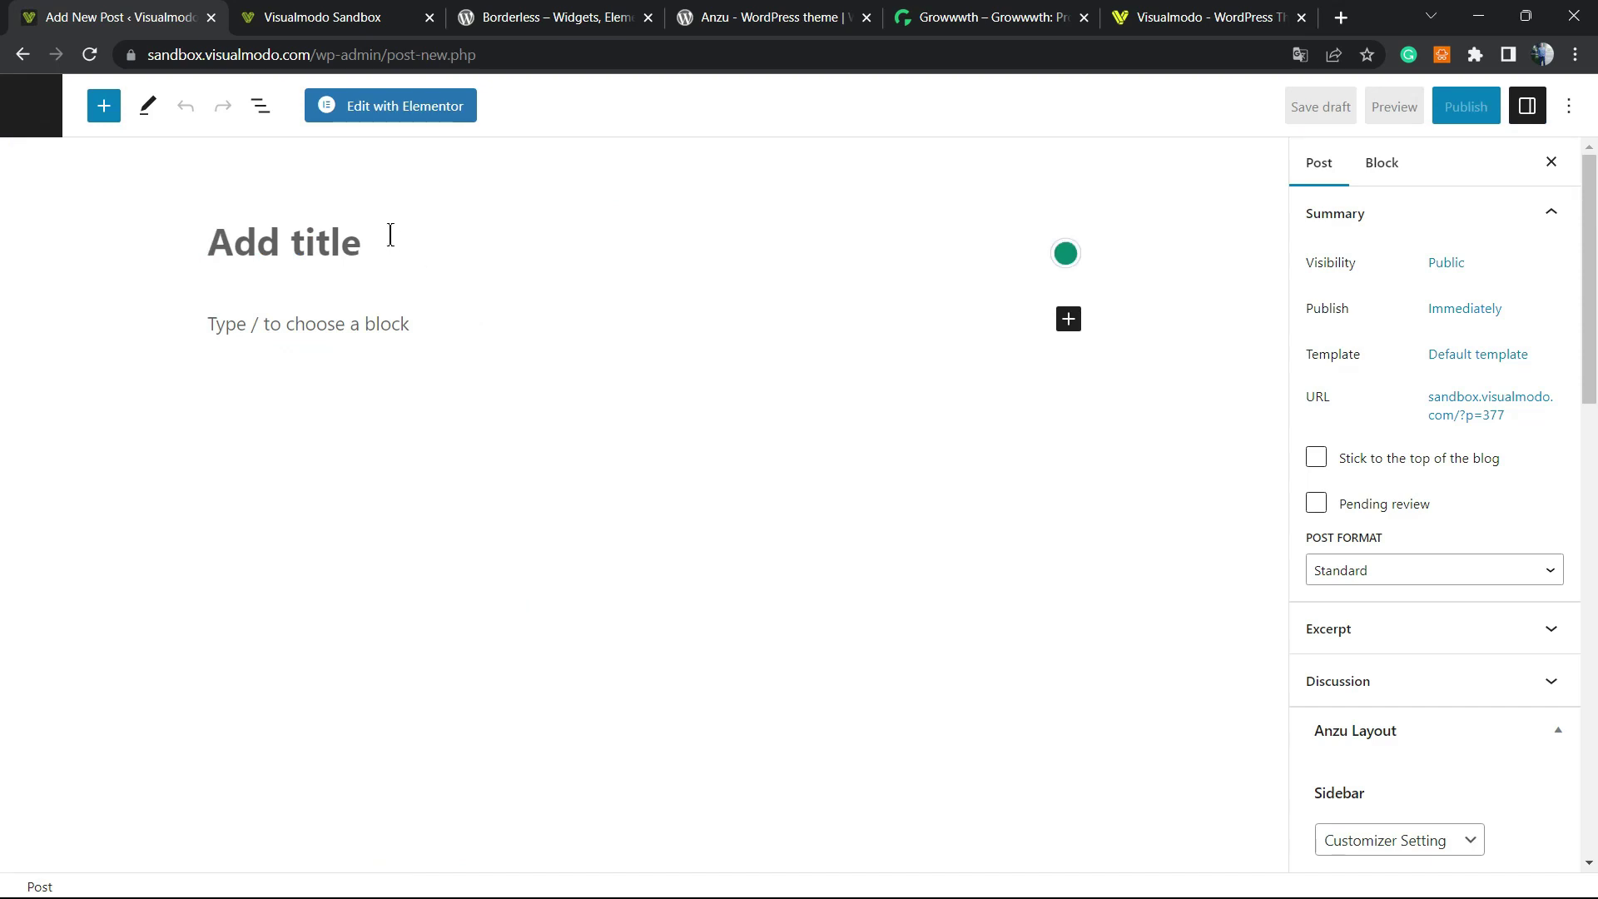
Place the cursor in the new post's title field.
left_click(388, 234)
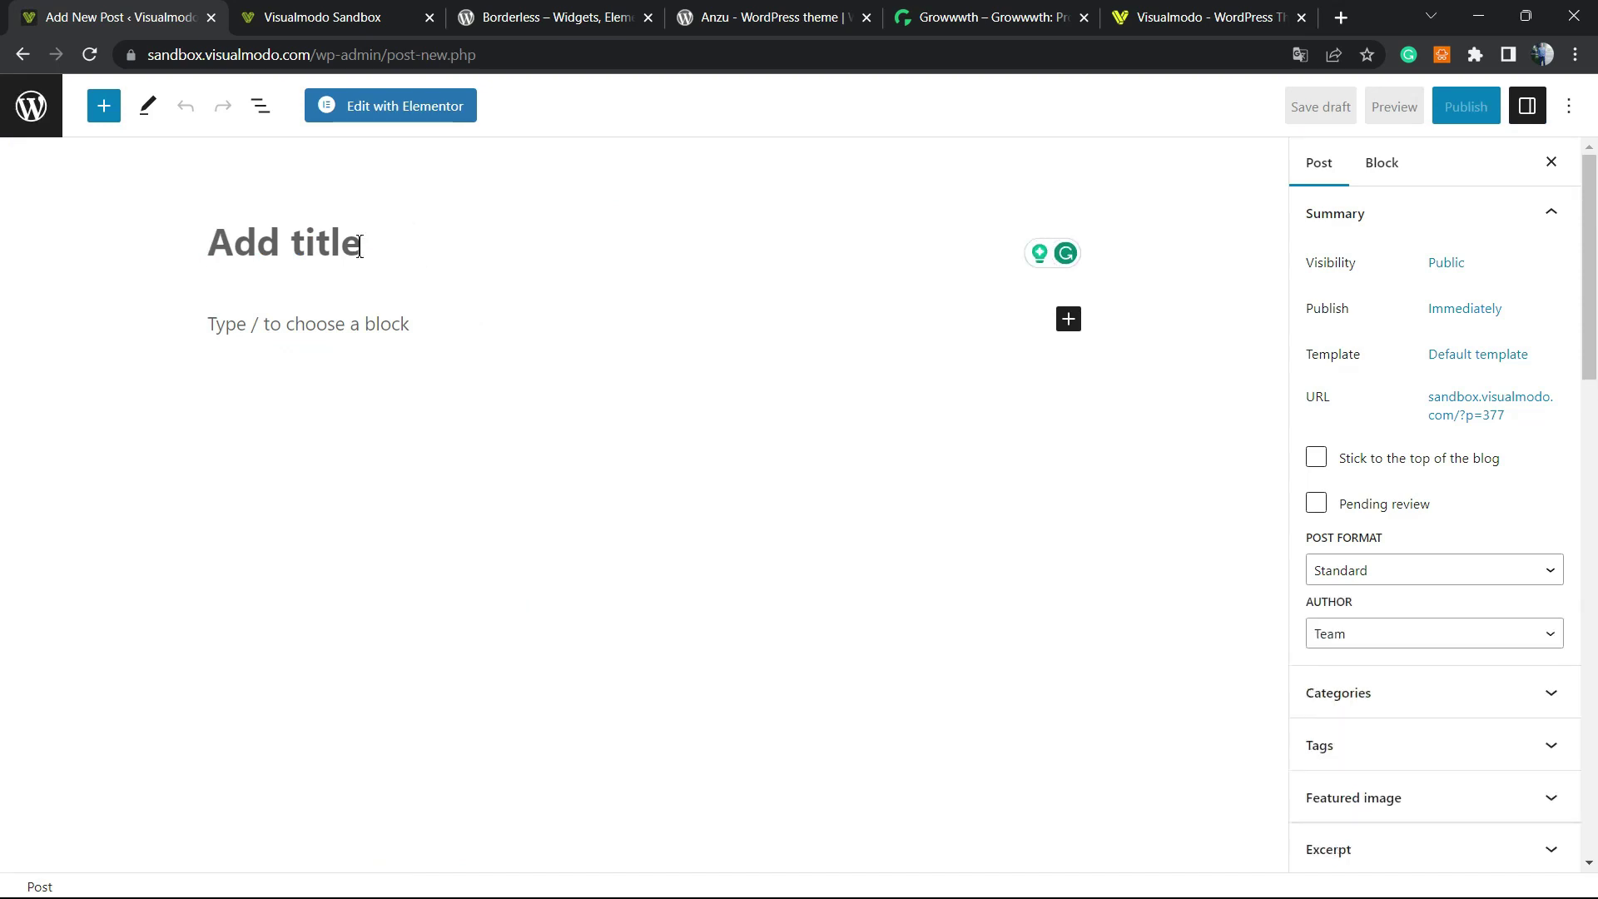
left_click(360, 245)
Search the block inserter for 'file' and add a File block to the post.
left_click(1068, 321)
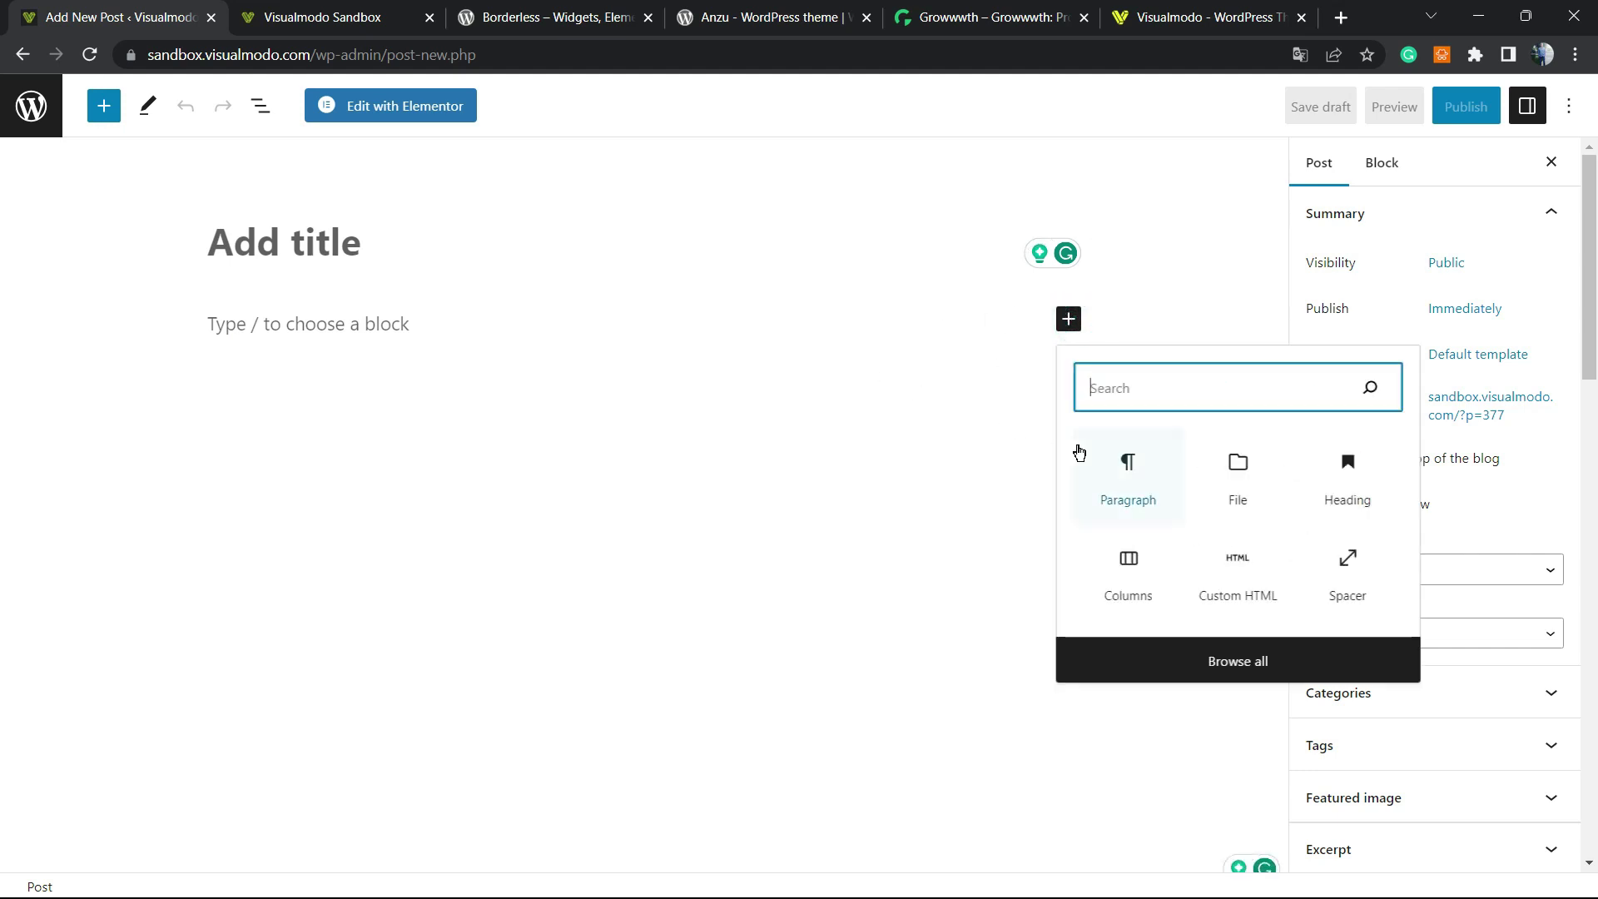
left_click(1186, 387)
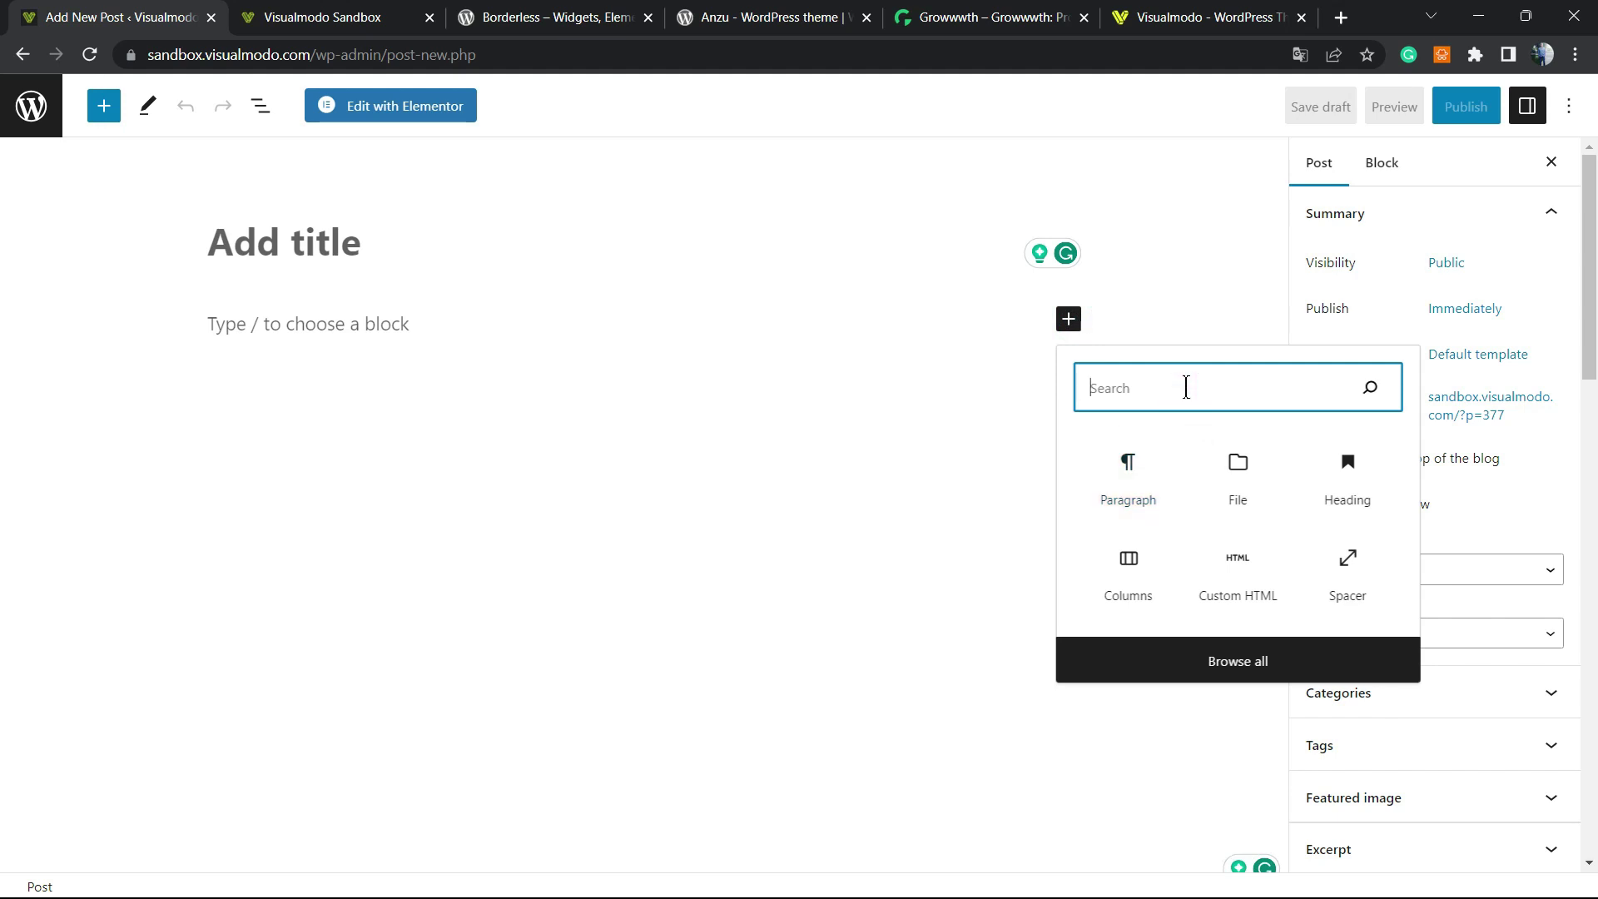
type("file")
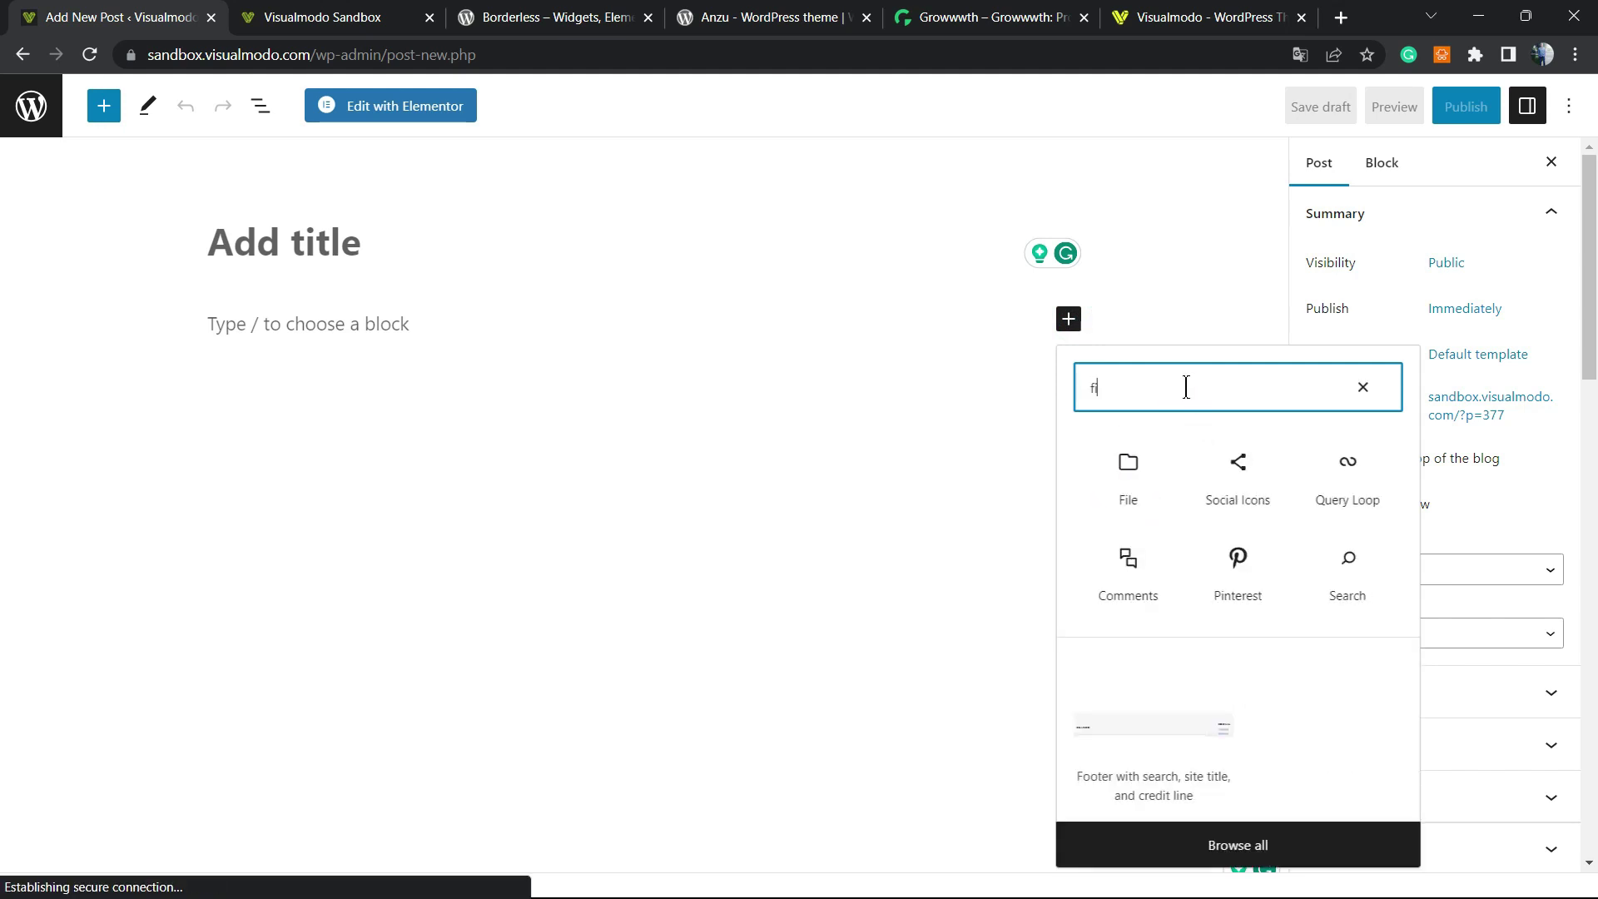
left_click(1145, 479)
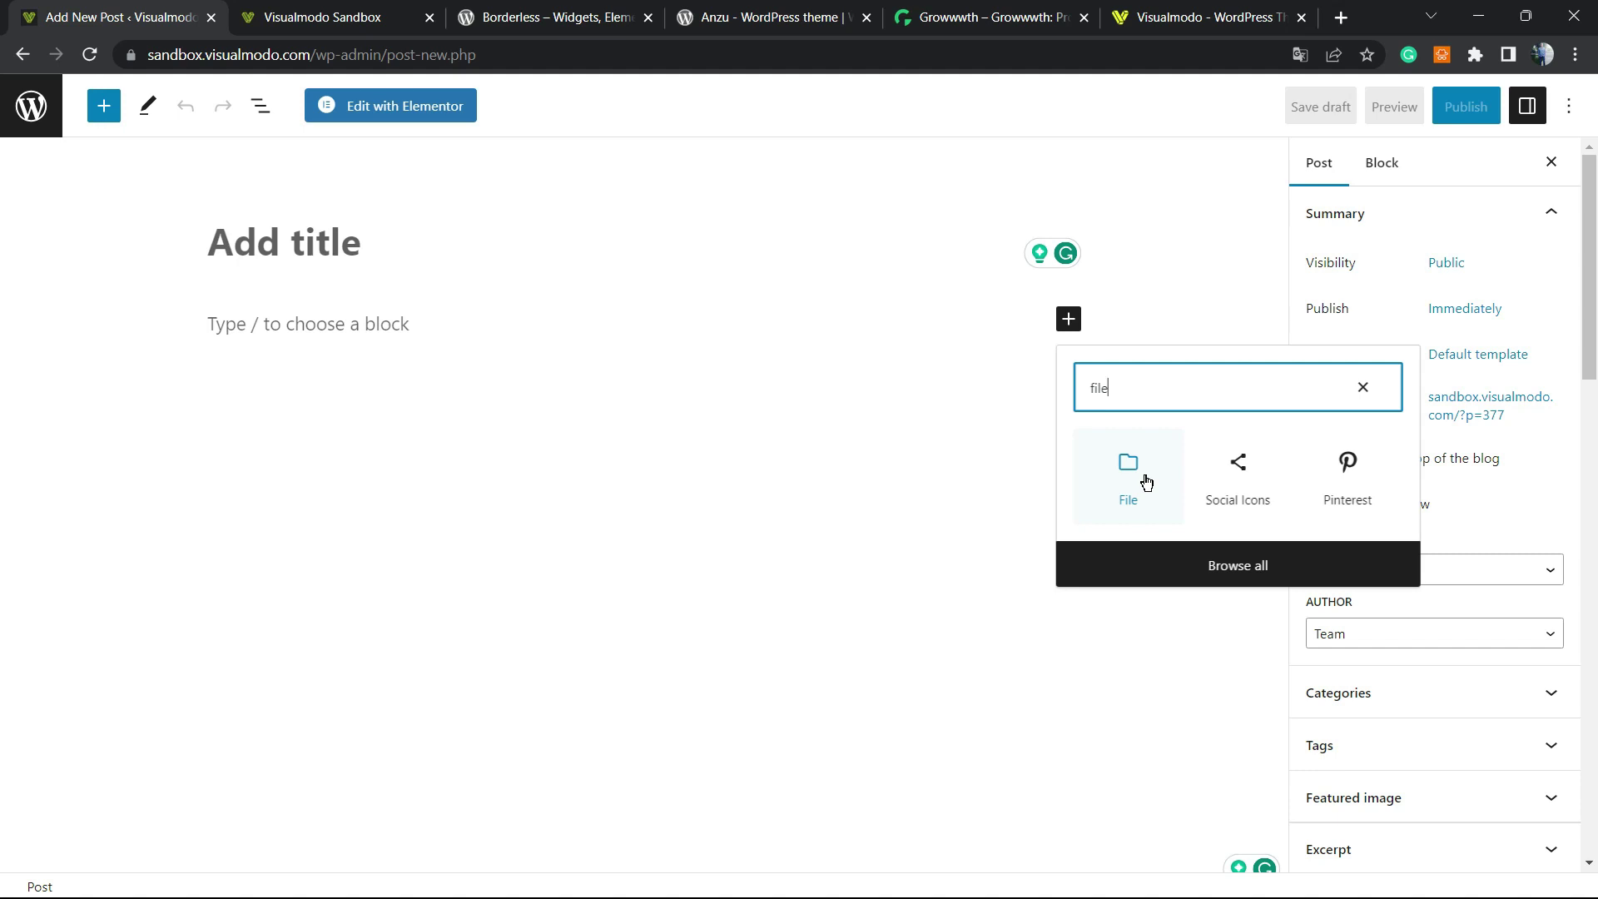
left_click(1145, 480)
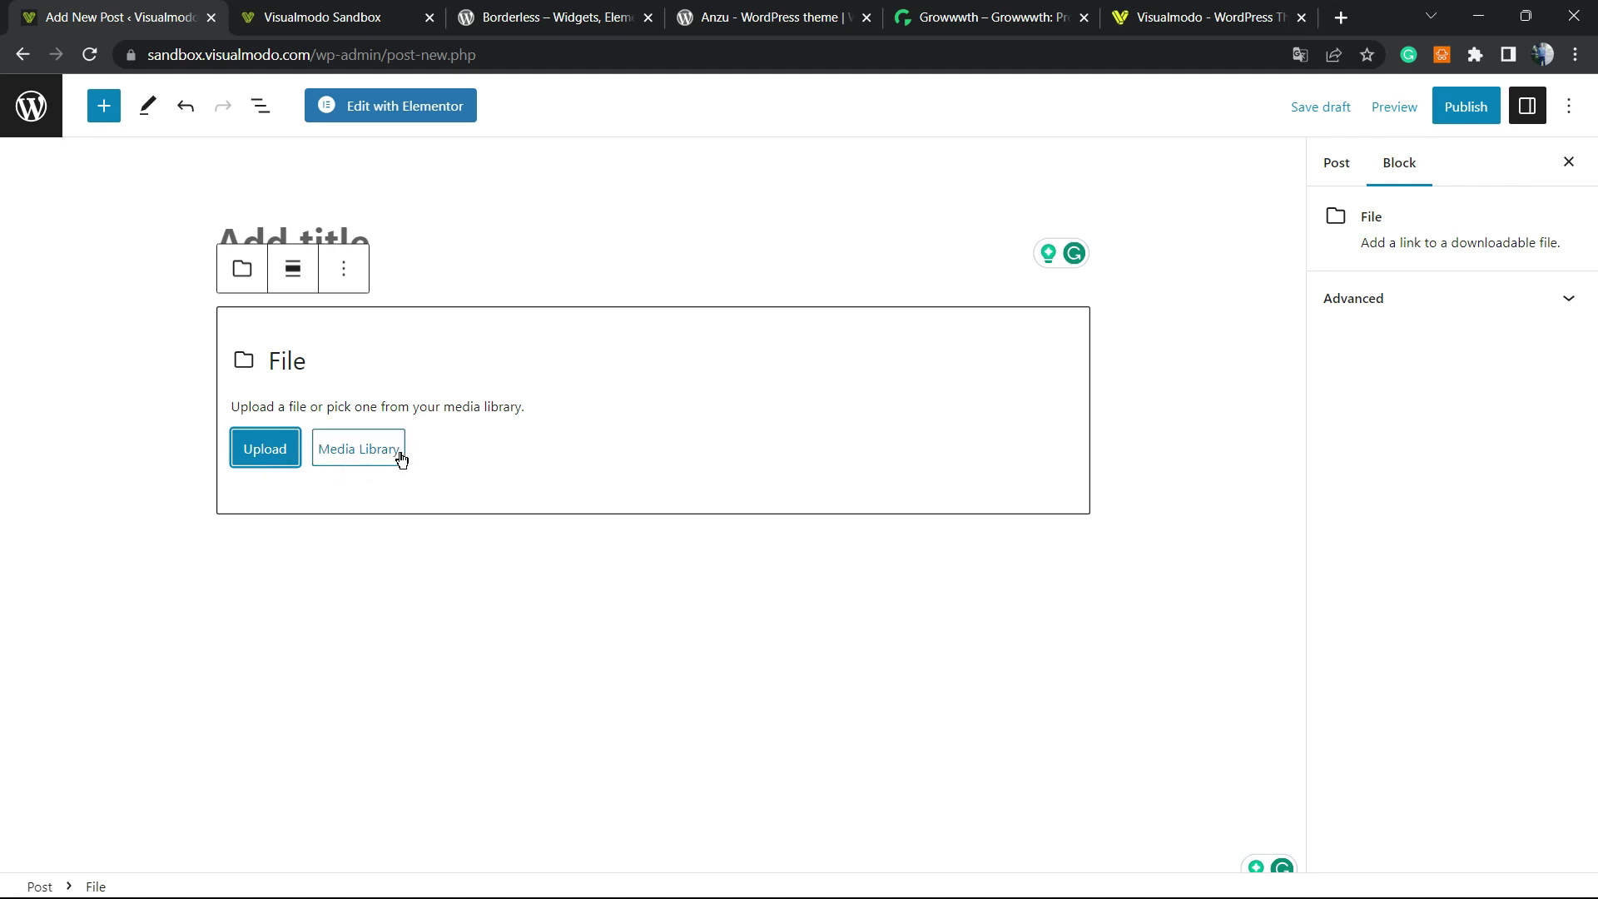
left_click(285, 458)
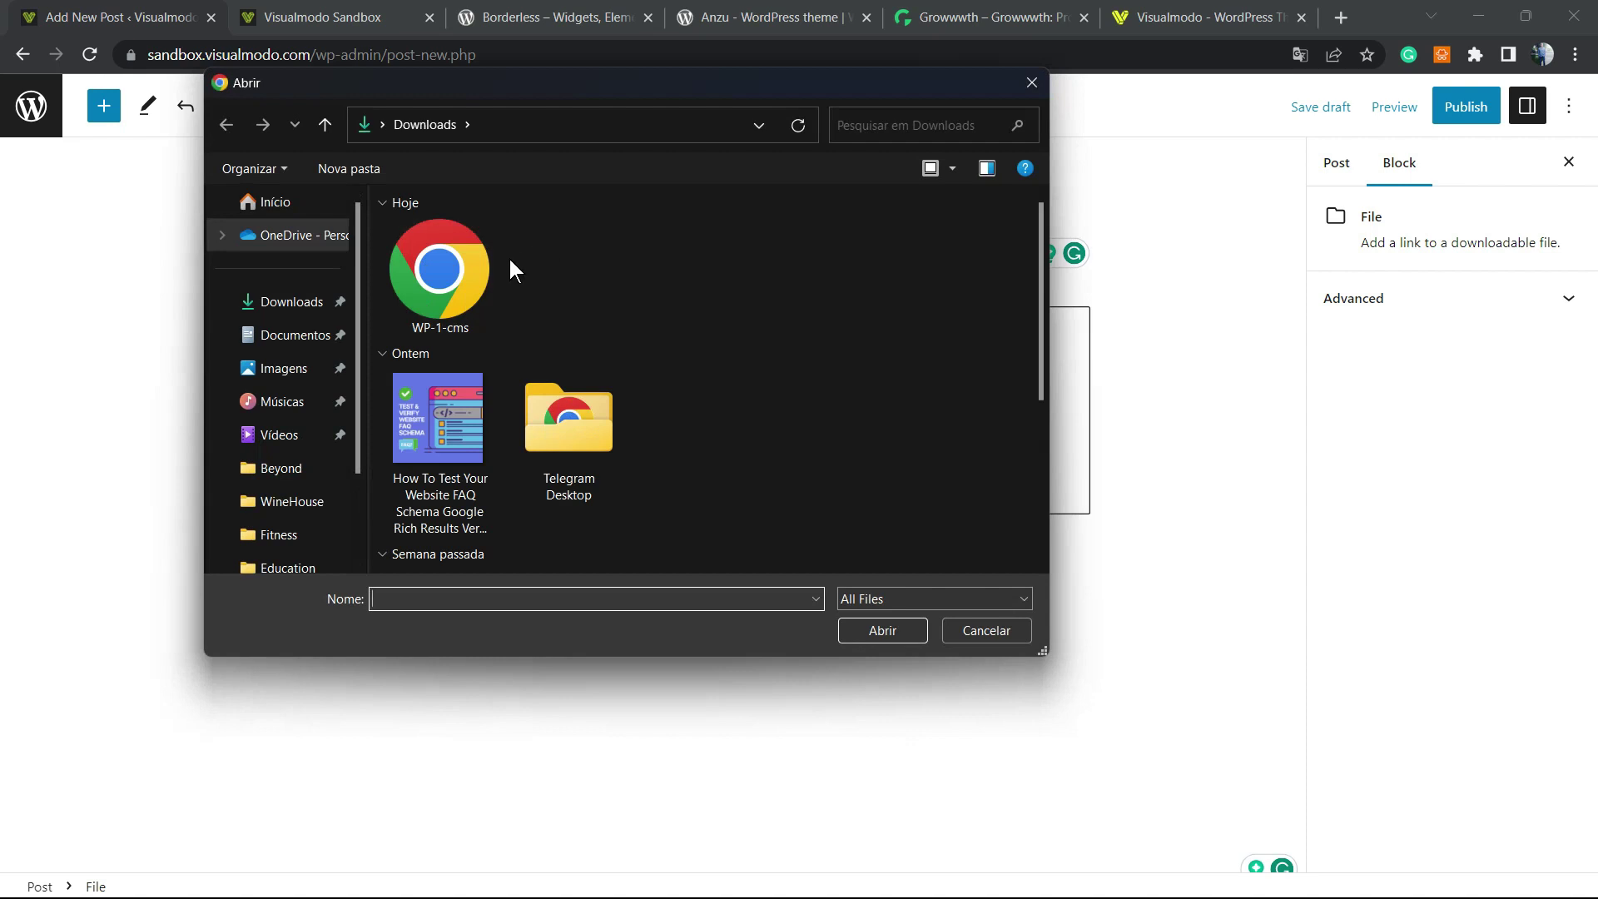
Upload WP-1-cms from the Downloads folder into the File block as an embedded PDF.
left_click(417, 258)
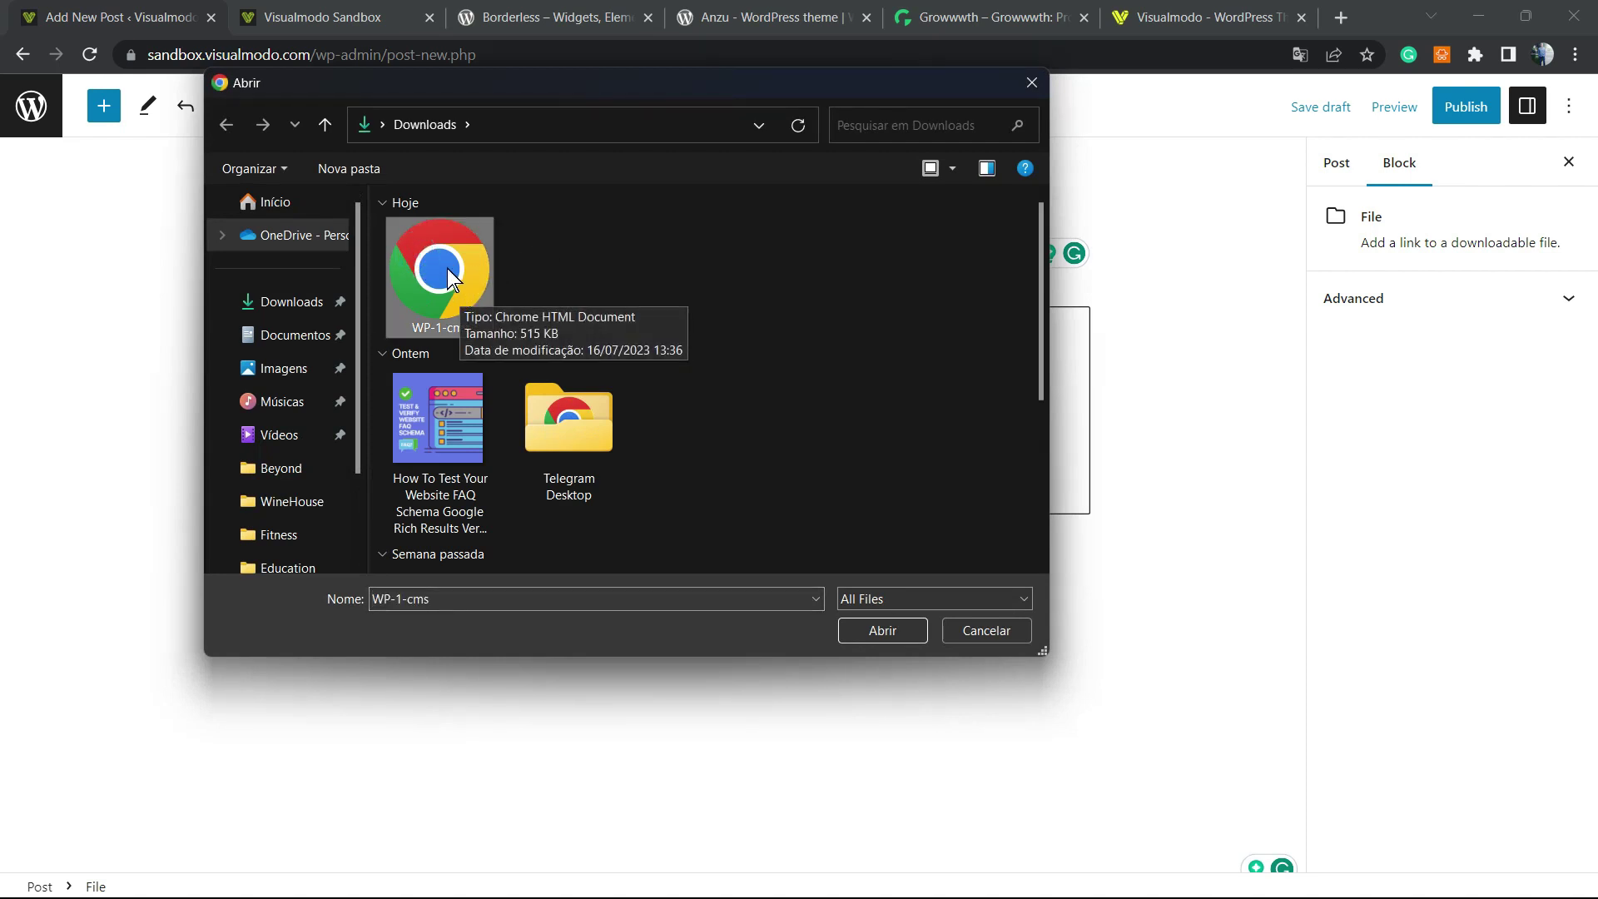
left_click(846, 630)
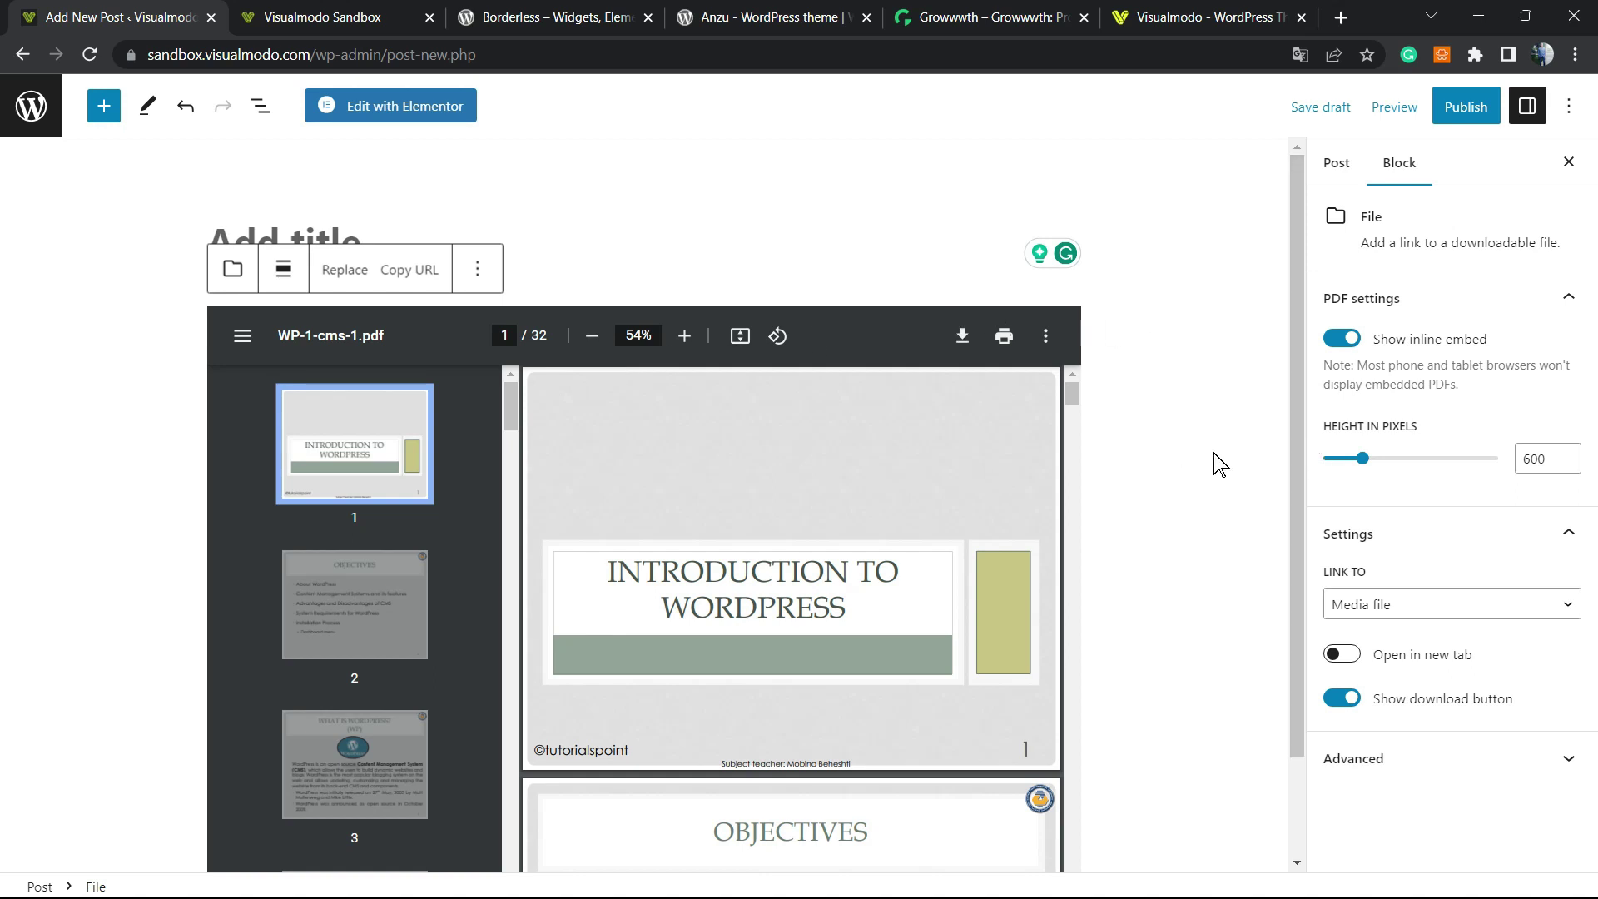
key("ctrl+plus")
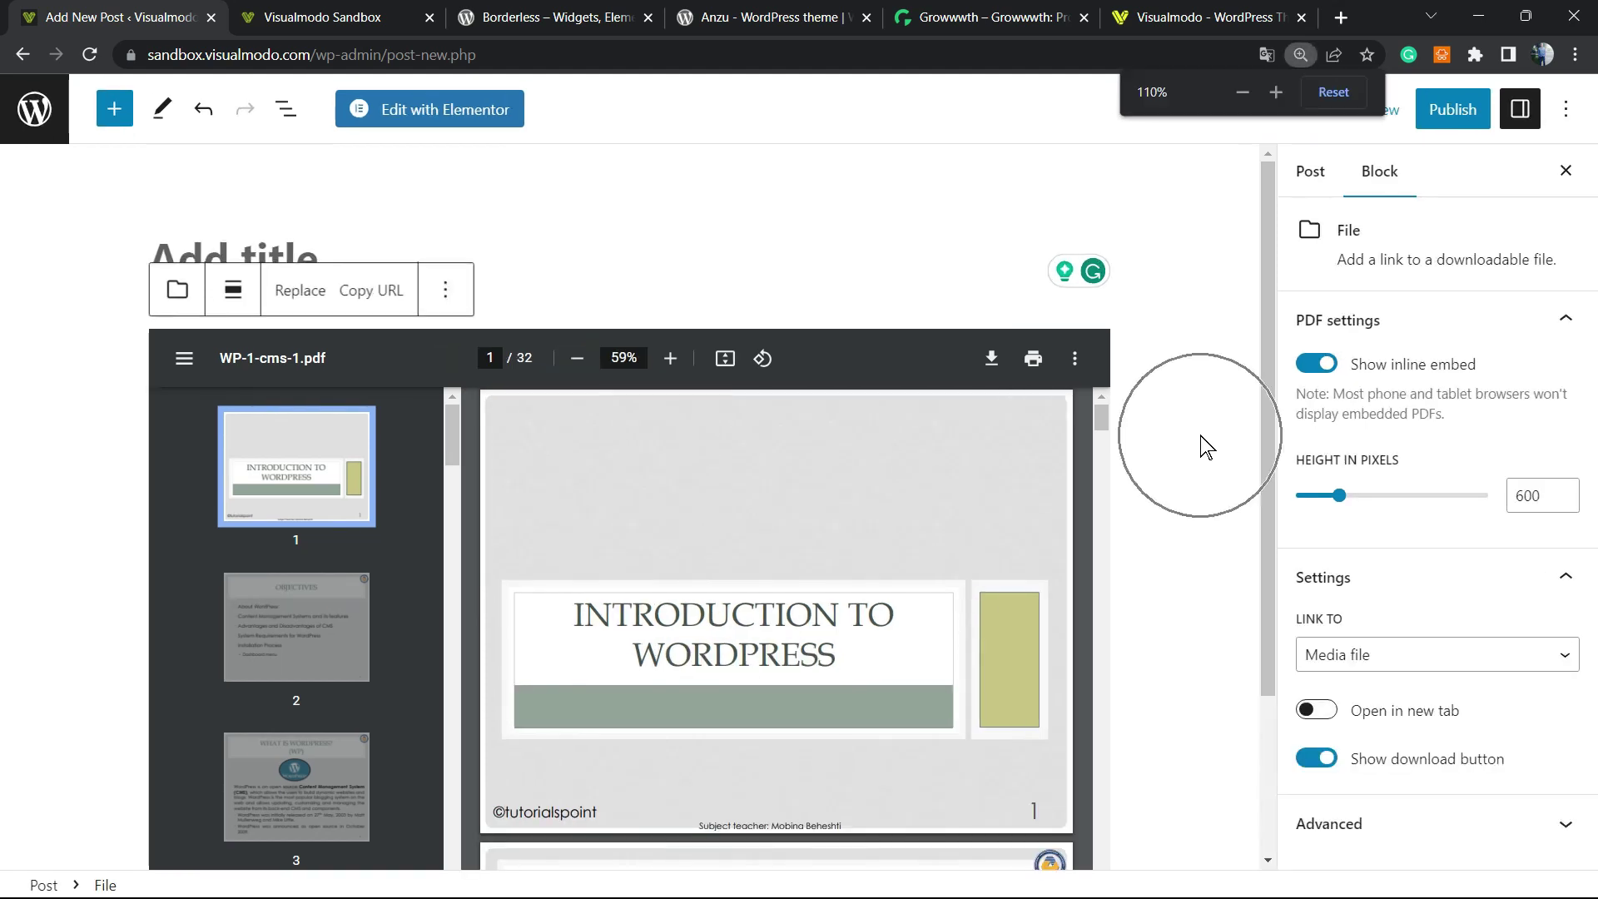
left_click(1326, 362)
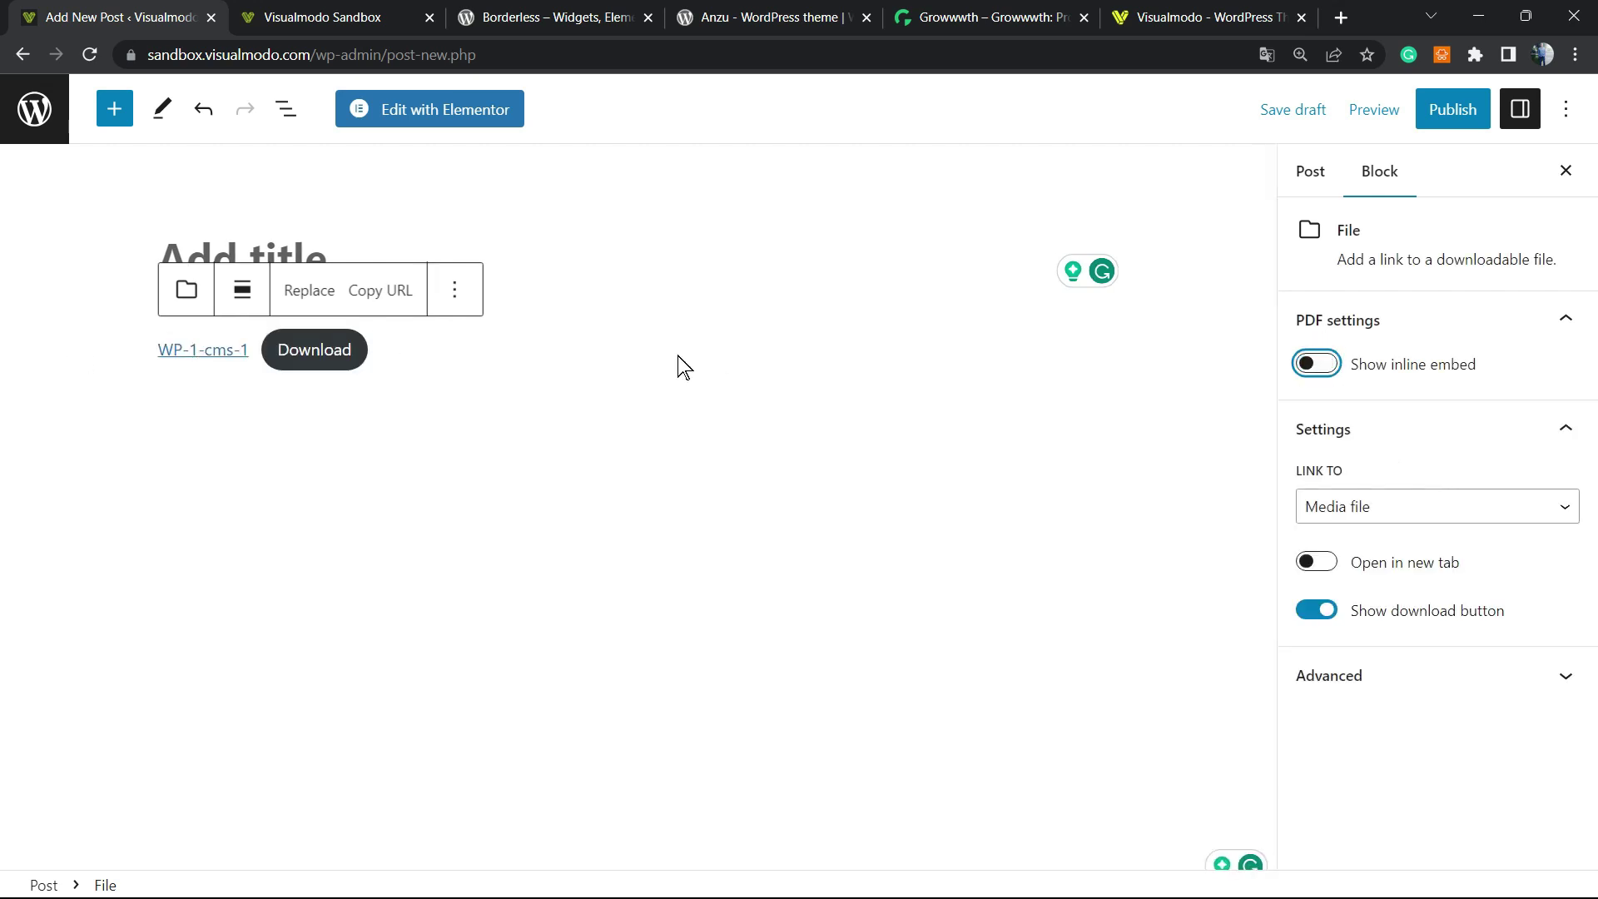
left_click(1362, 364)
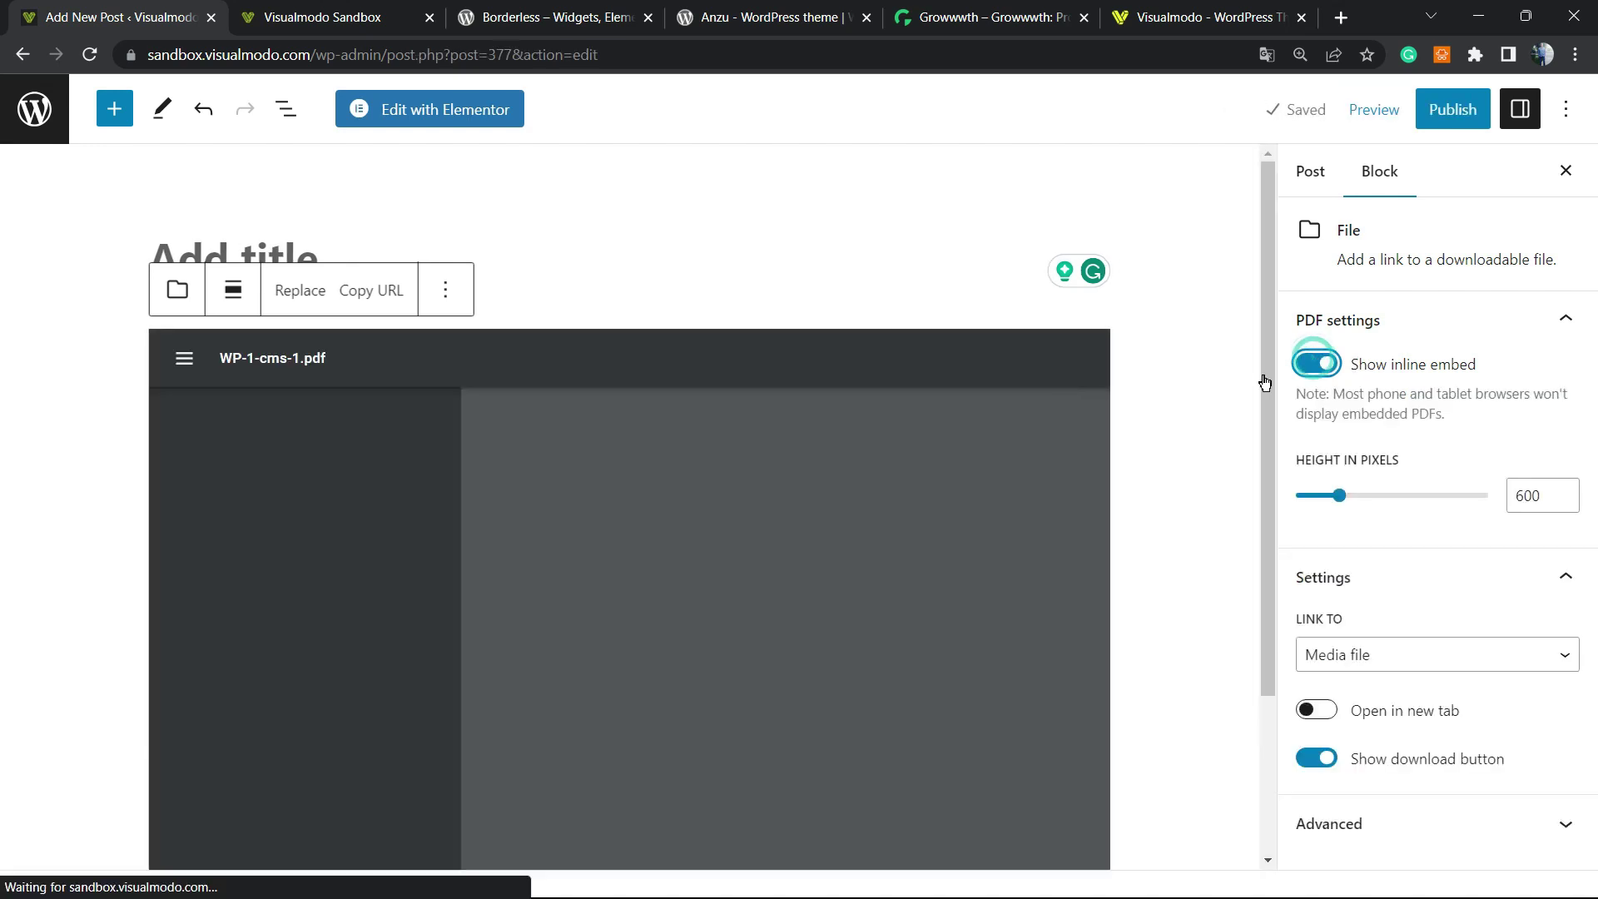
scroll(684, 491, "down", 5)
scroll(684, 491, "up", 5)
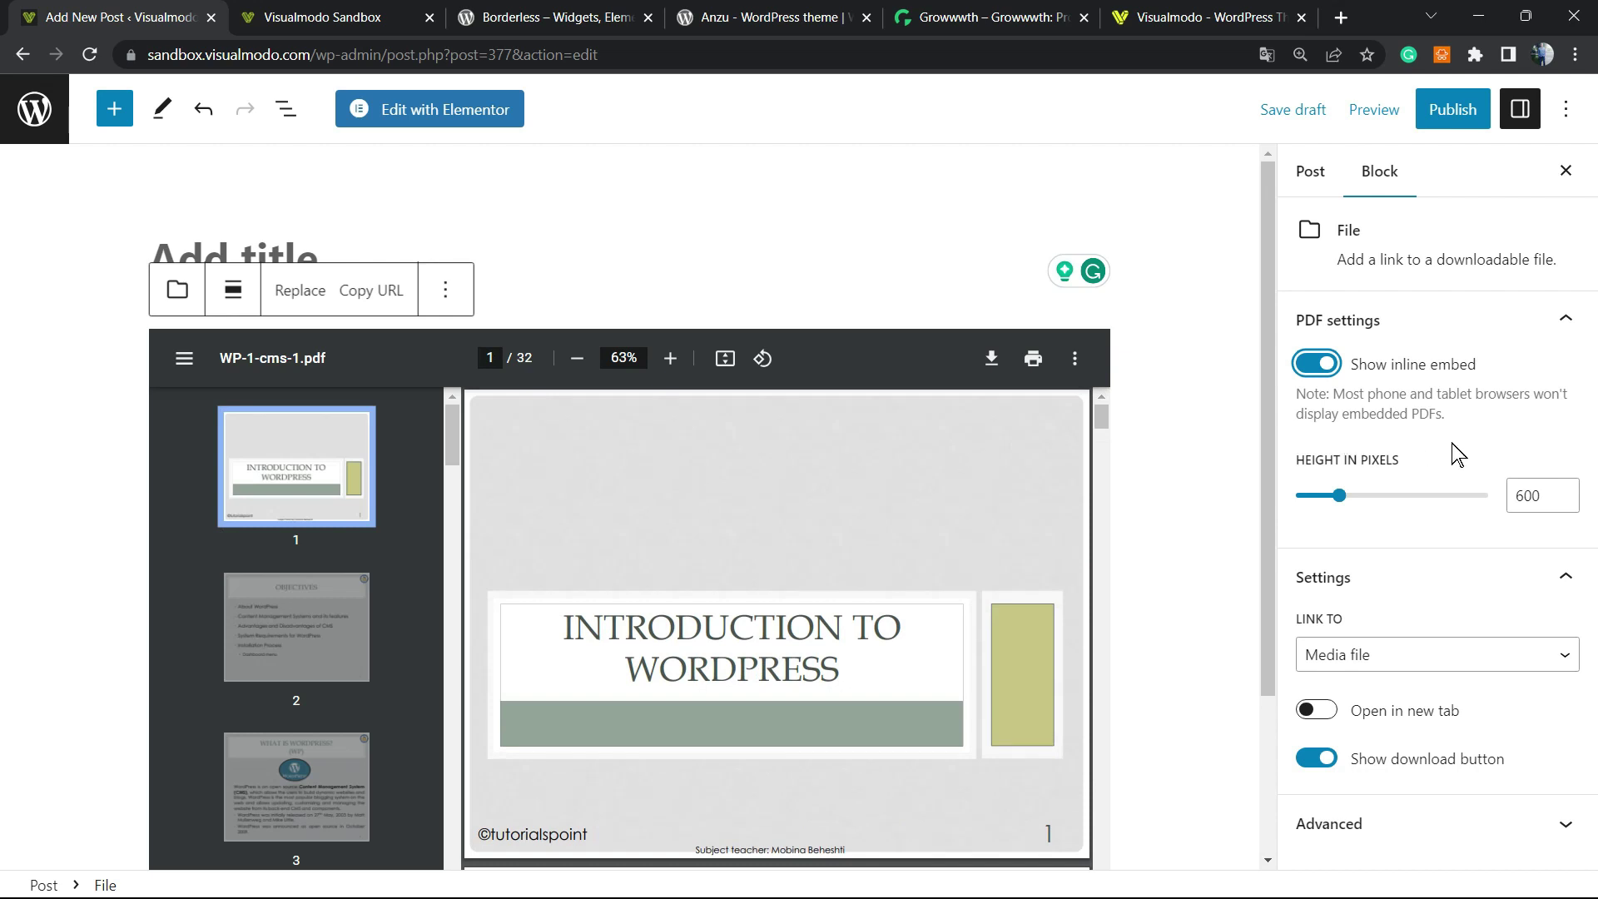
scroll(1223, 577, "down", 3)
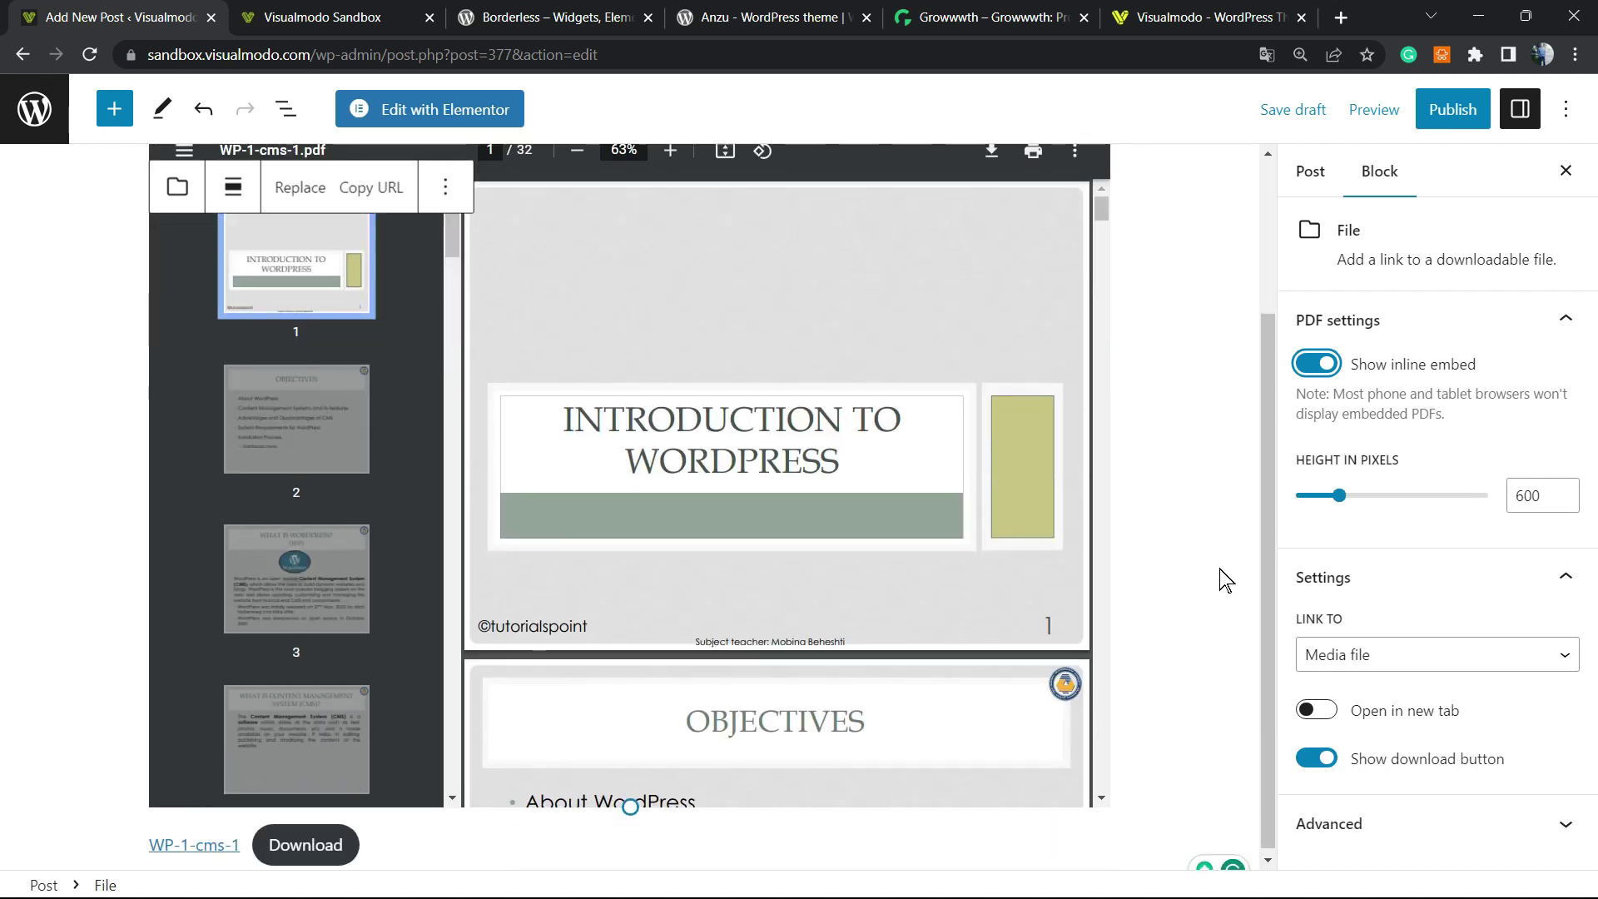
scroll(1223, 577, "up", 3)
Shrink the PDF embed height to about 386 pixels, keeping the link set to Media file.
mouse_move(1338, 497)
left_mouse_down()
mouse_move(1294, 496)
mouse_move(1415, 492)
mouse_move(1318, 495)
left_mouse_up()
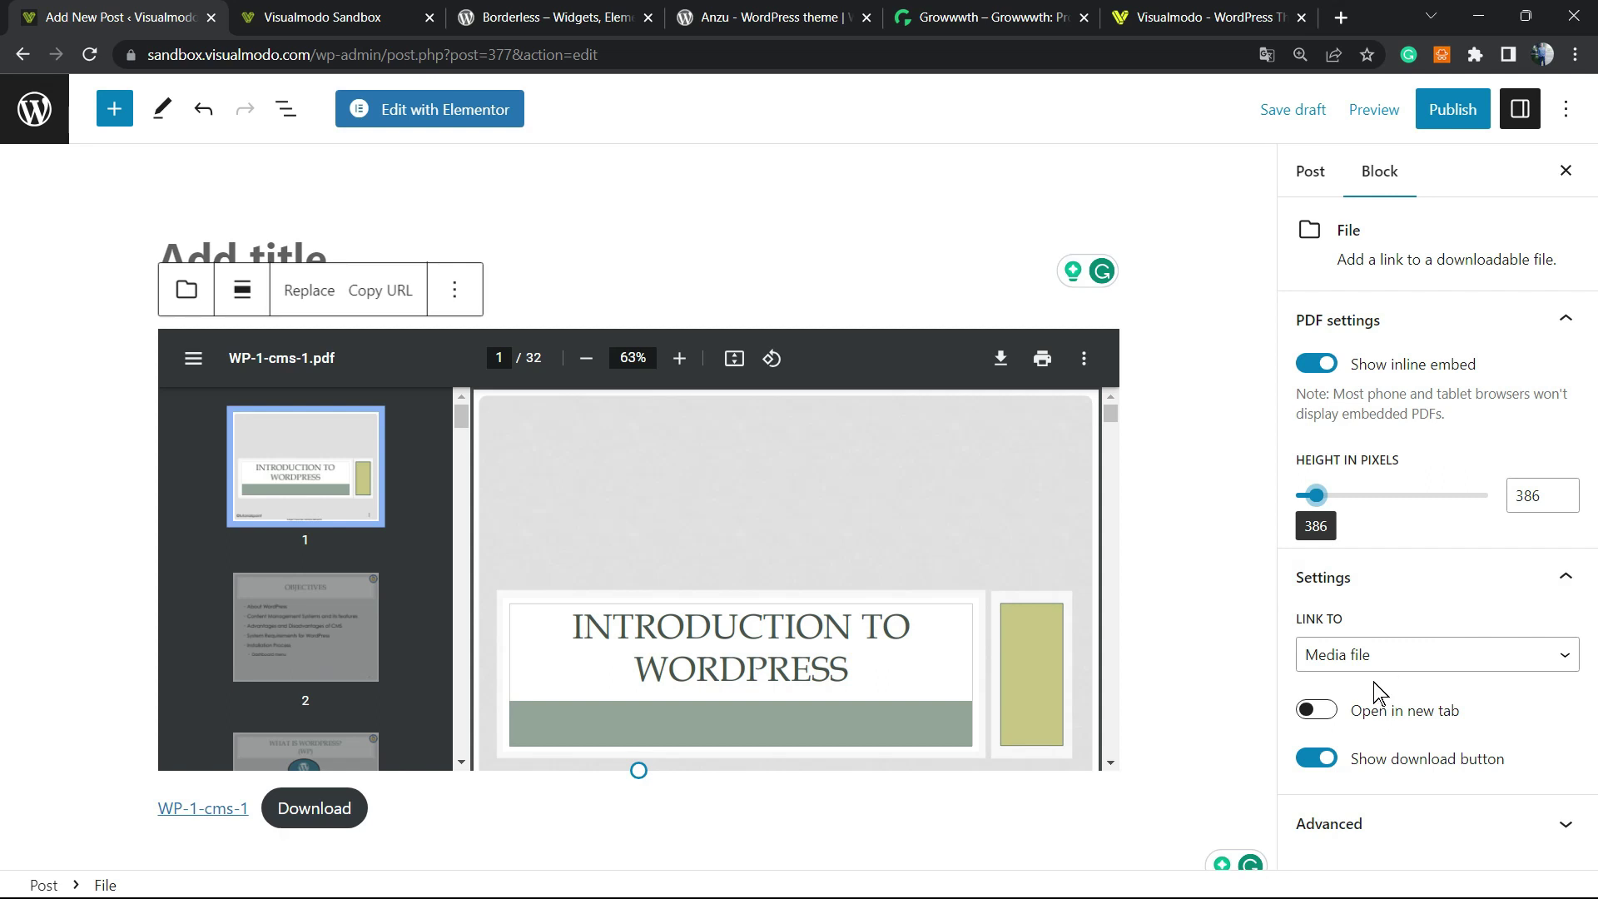
left_click(1398, 661)
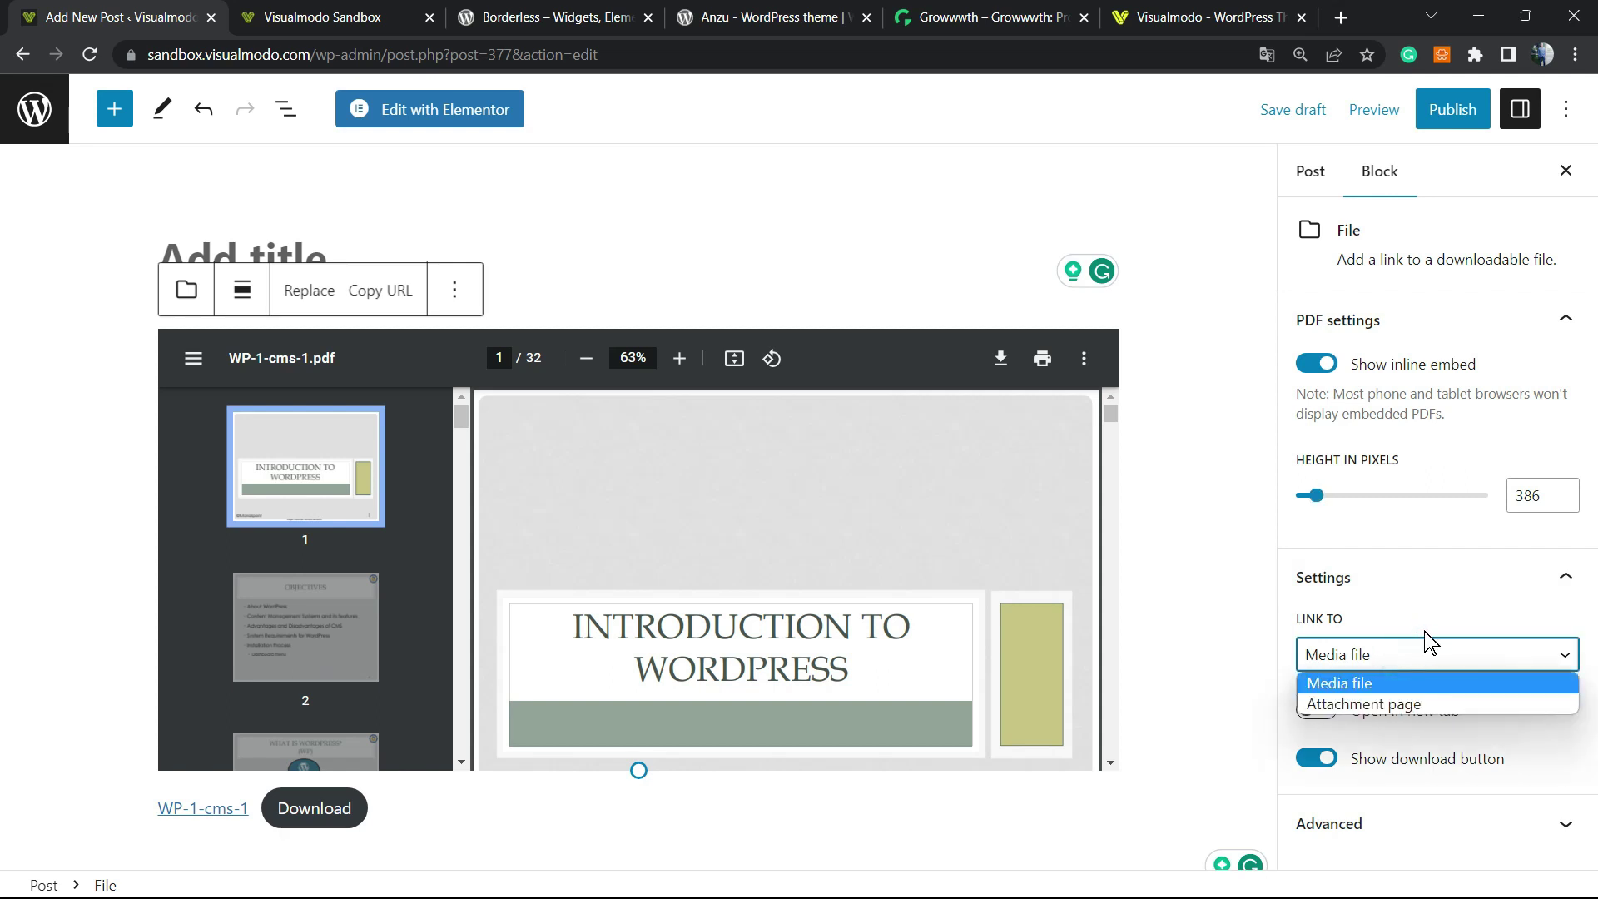
left_click(1413, 531)
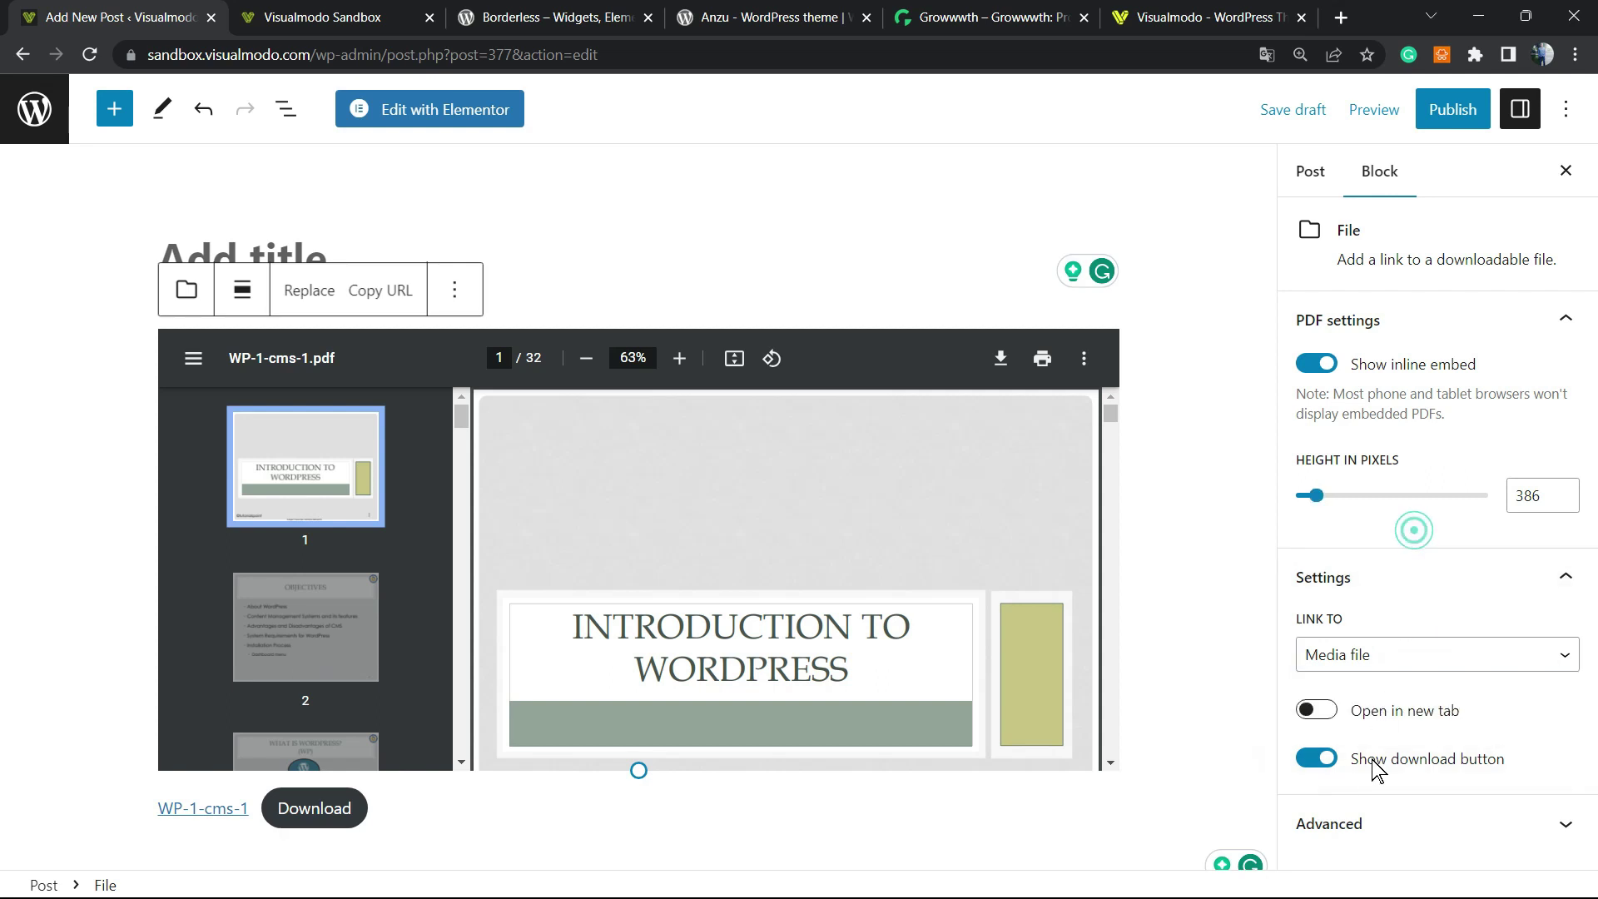
Keep the download button shown and the link opening in the same tab, then view the preview.
left_click(1318, 758)
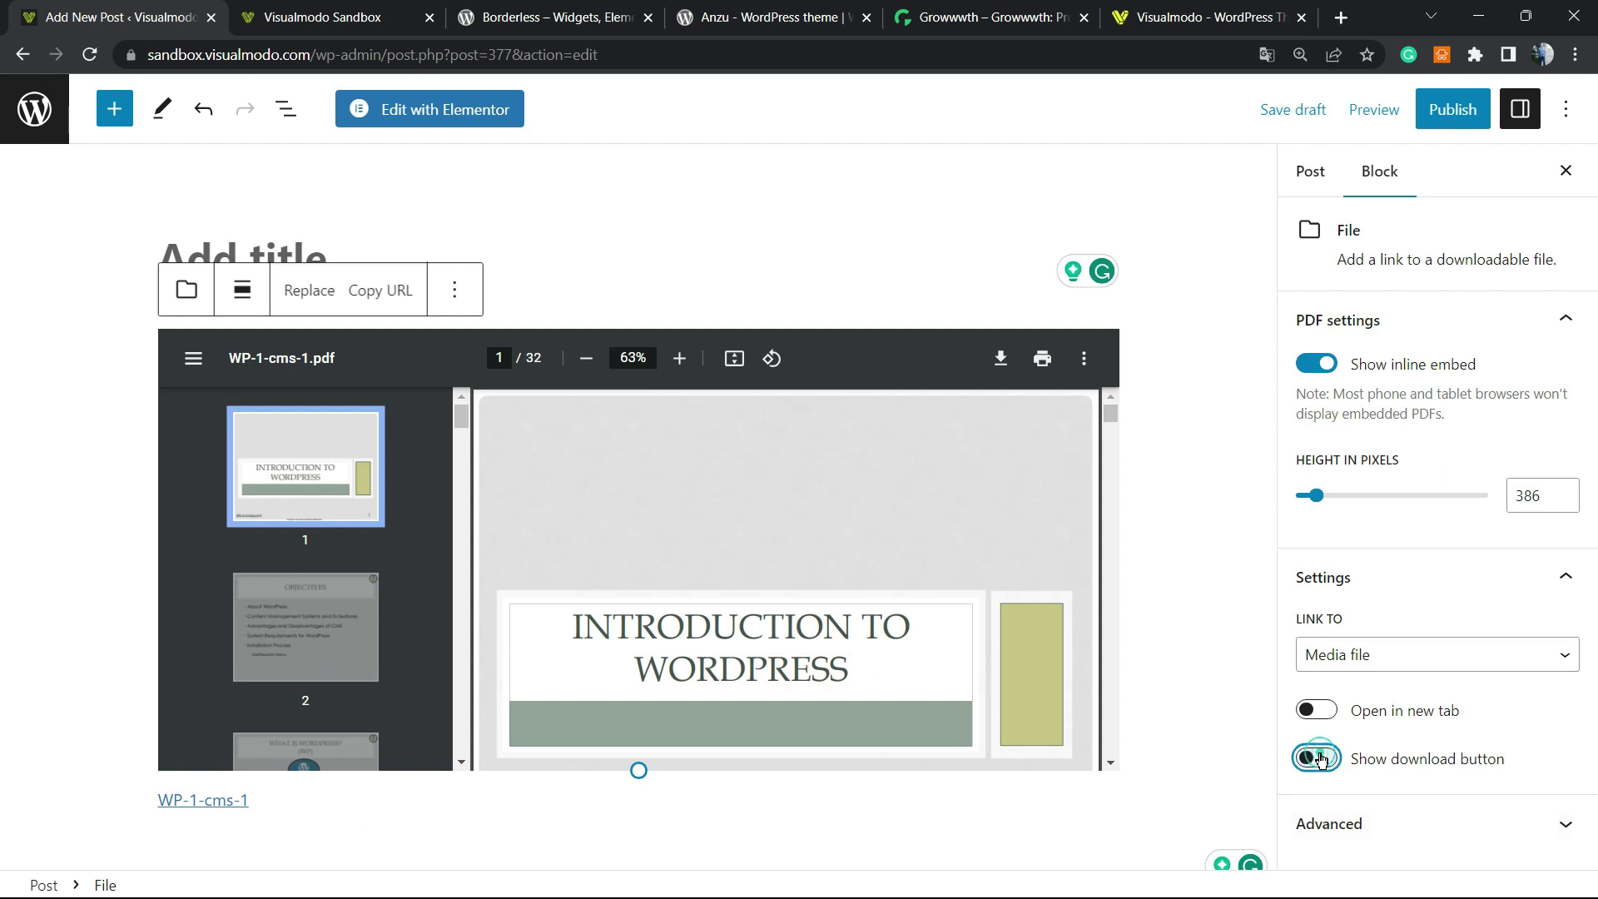
left_click(1317, 757)
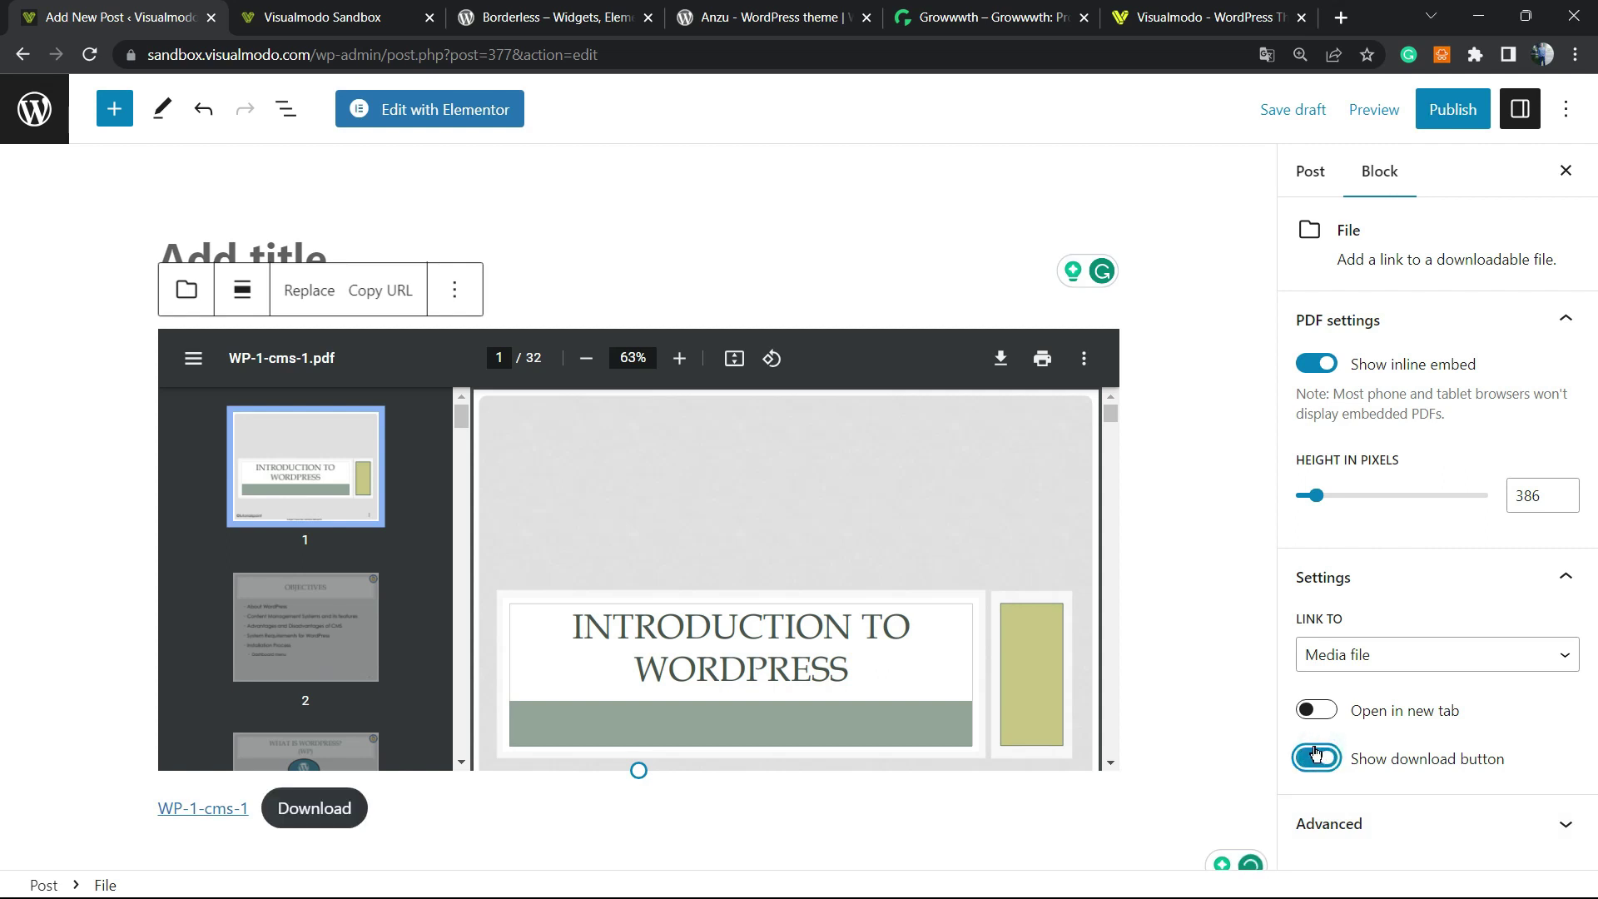
left_click(1315, 714)
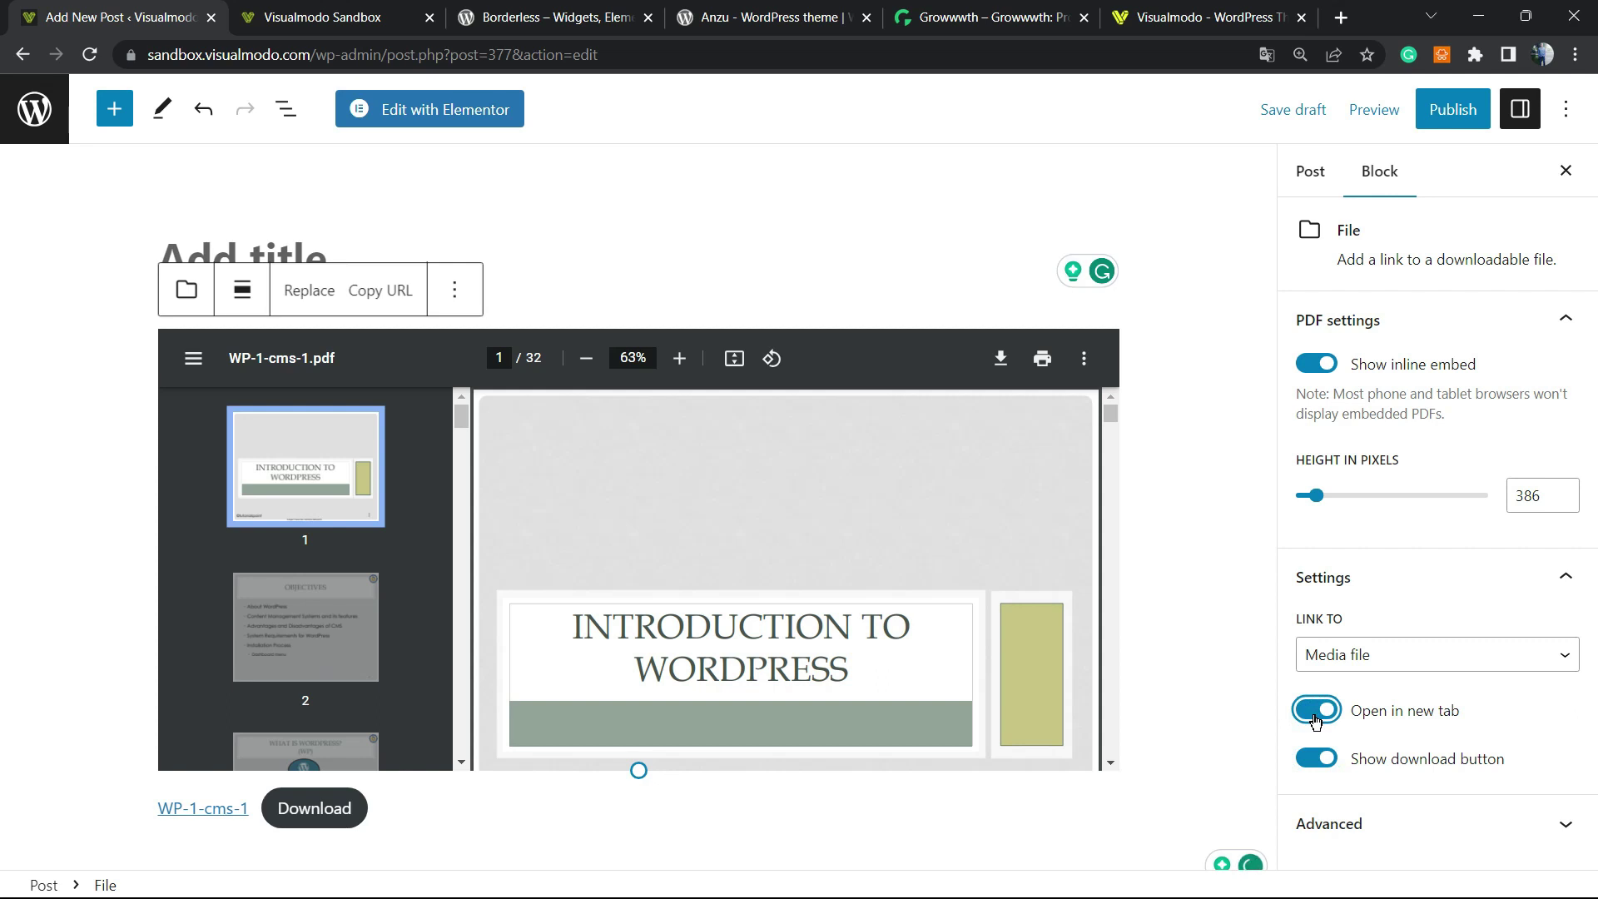
left_click(1316, 714)
left_click(1375, 823)
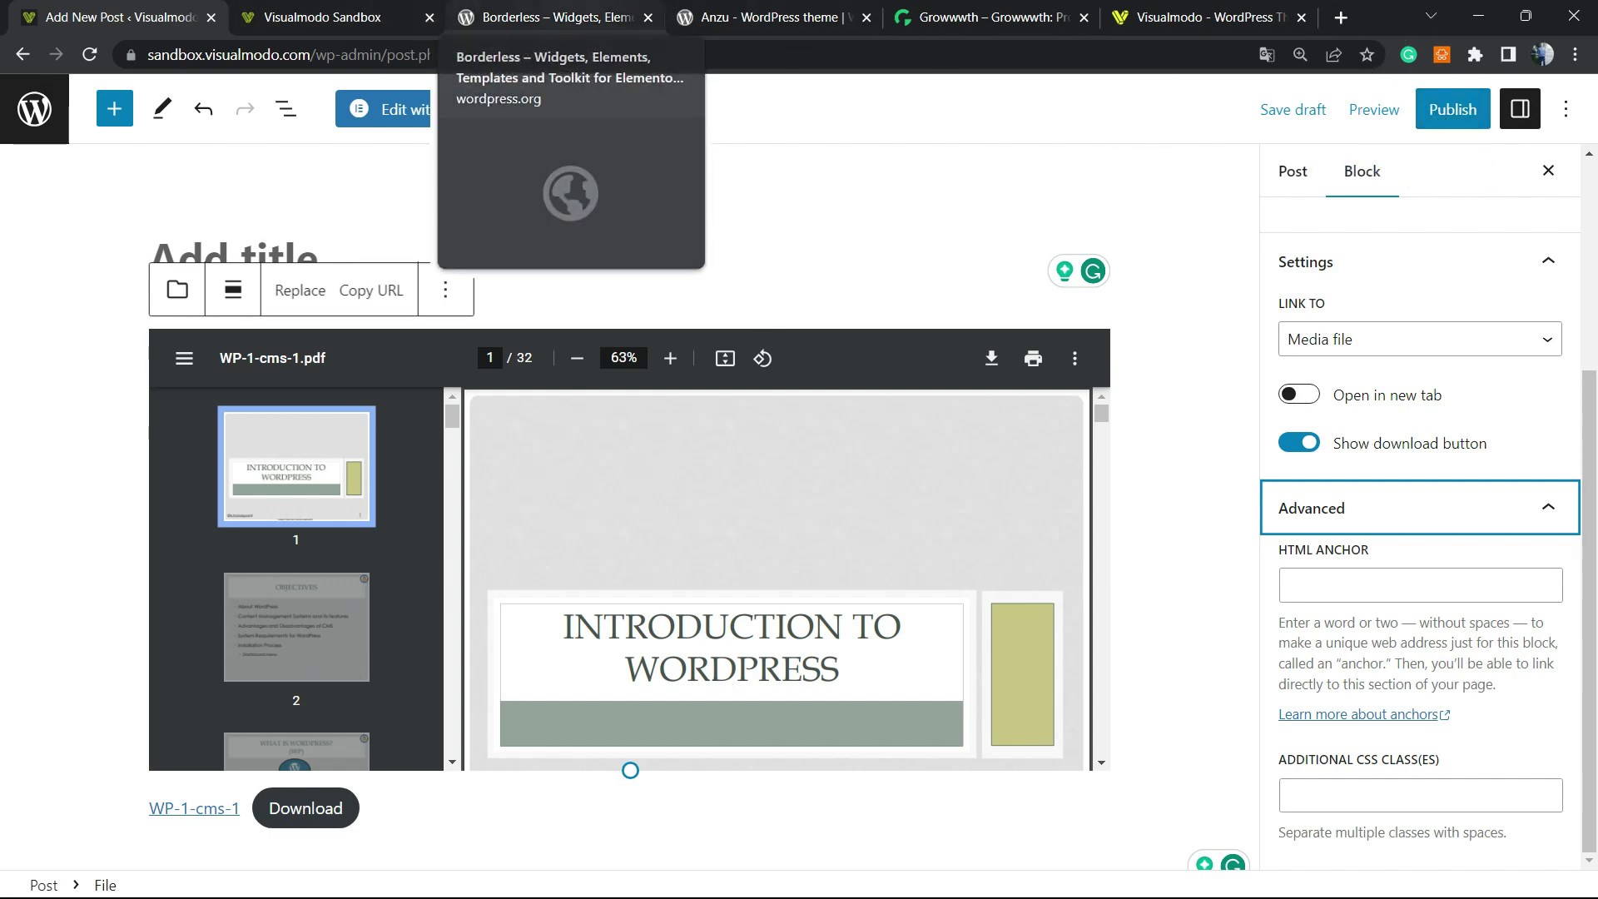
left_click(550, 16)
left_click(325, 16)
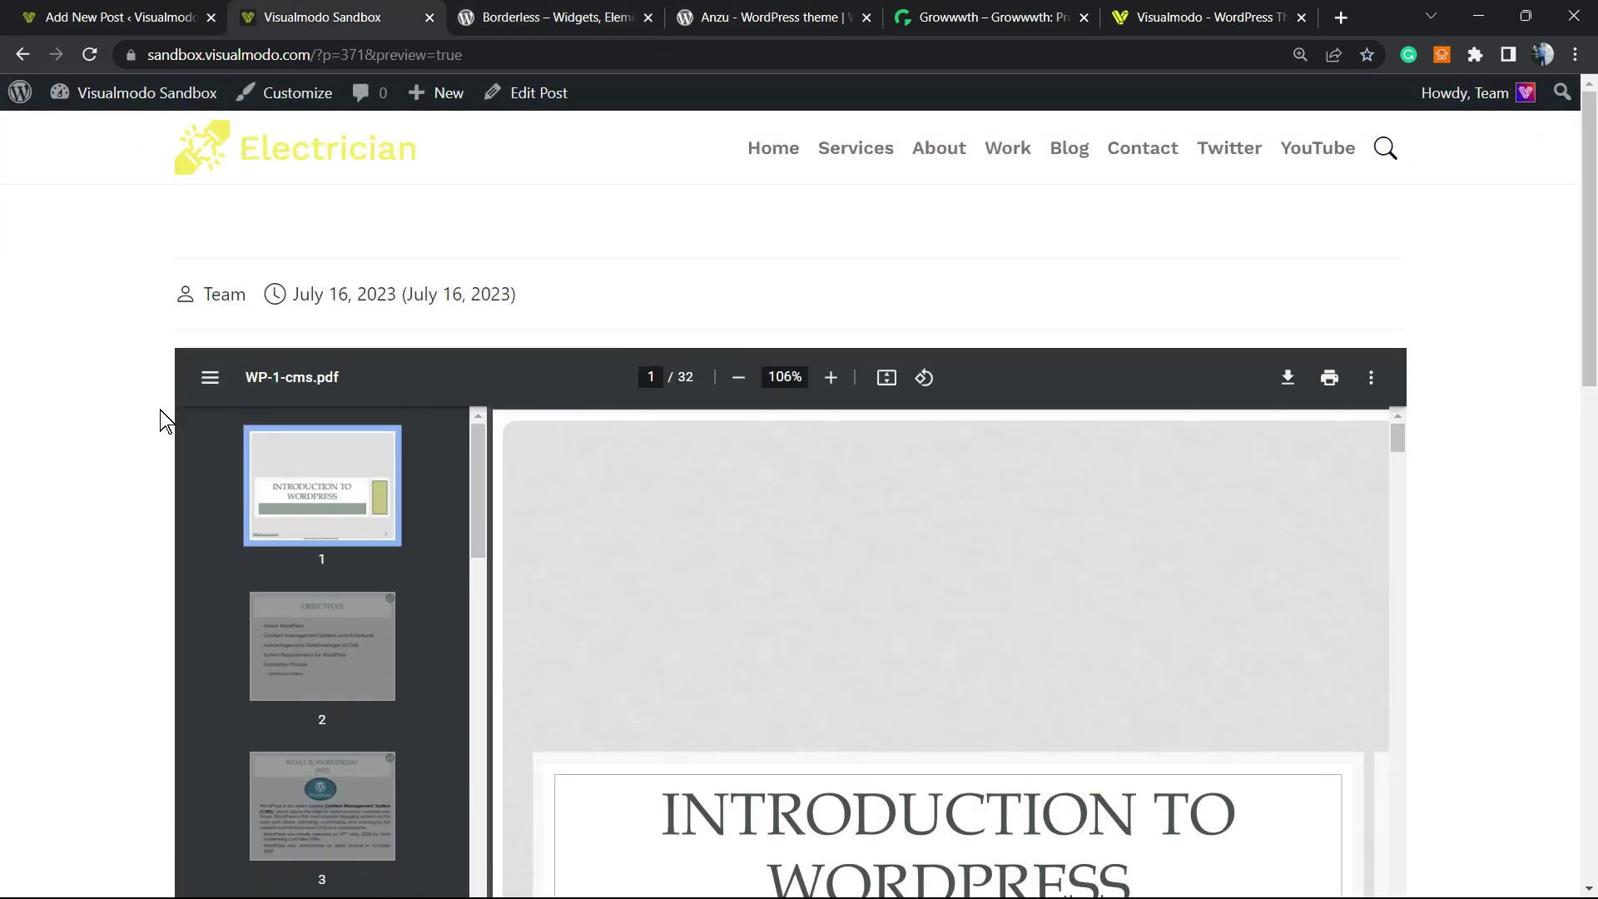
Scroll through the preview's embedded PDF viewer, then switch to the Borderless plugin page.
scroll(159, 453, "down", 7)
scroll(173, 471, "up", 7)
scroll(327, 518, "down", 10)
scroll(1, 342, "down", 5)
scroll(16, 358, "up", 5)
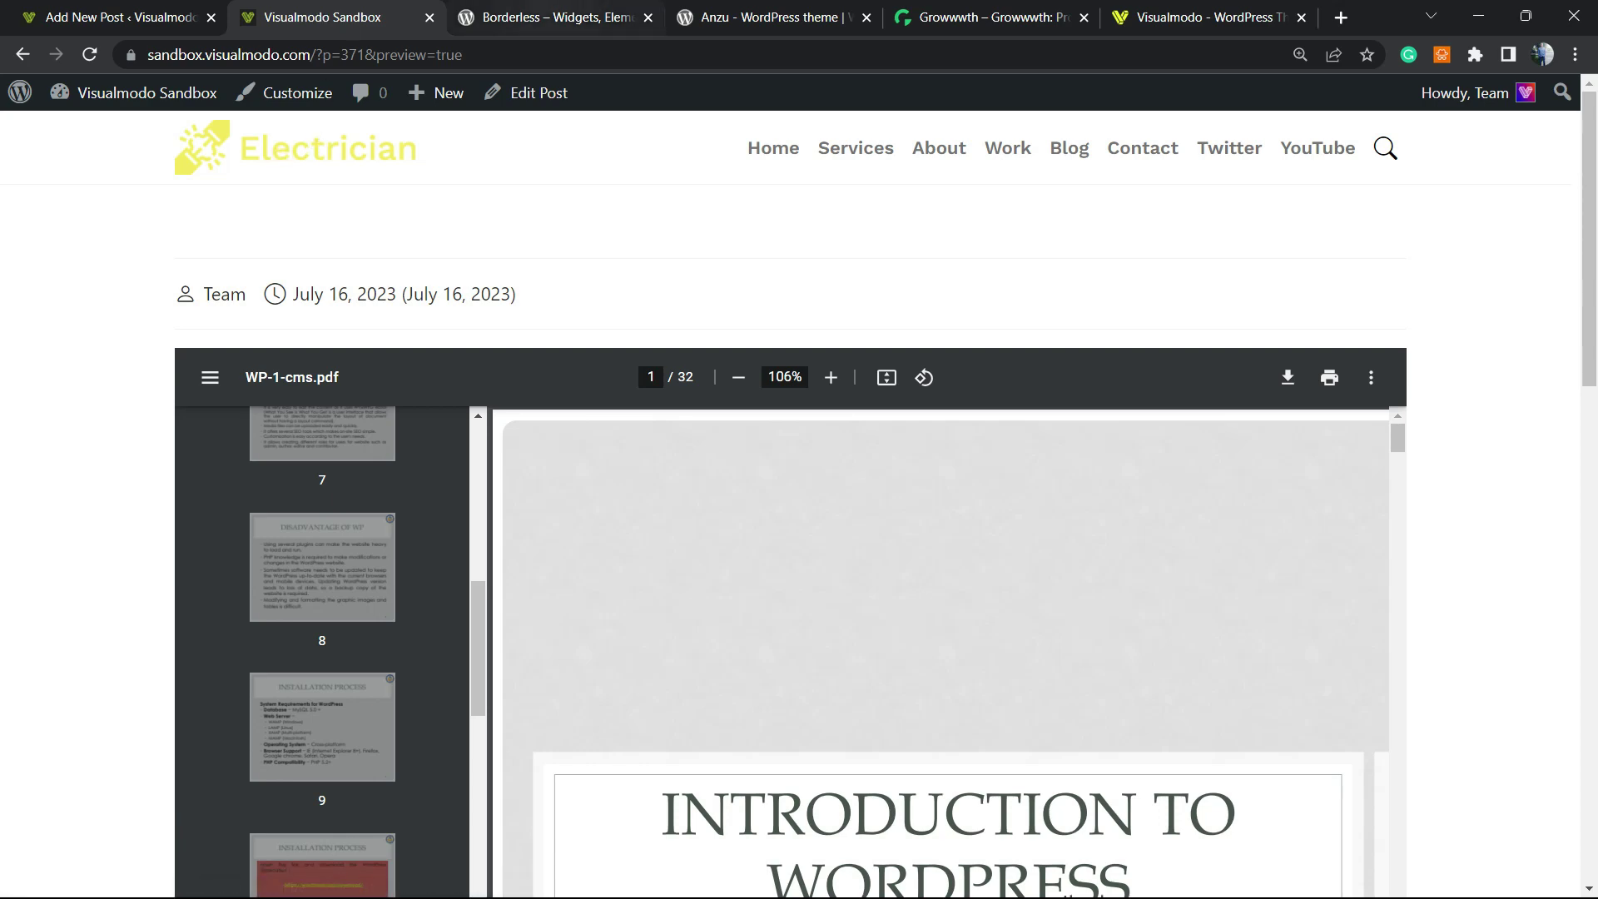
left_click(550, 17)
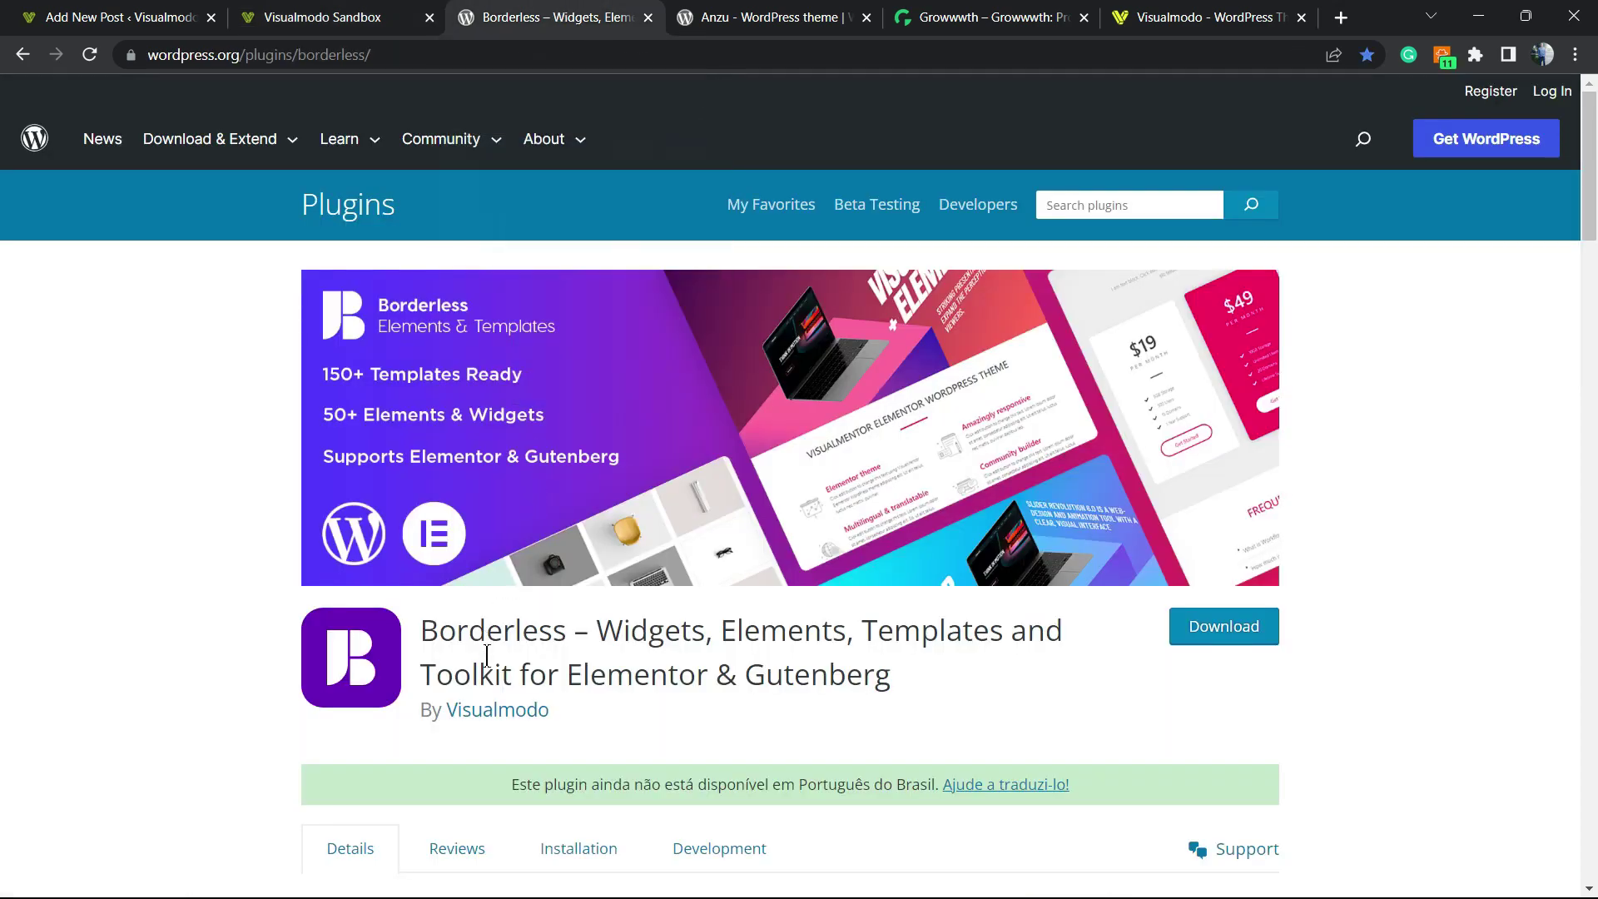
Highlight Borderless, Widgets, Elements and Elementor in the plugin title.
double_click(480, 626)
double_click(637, 615)
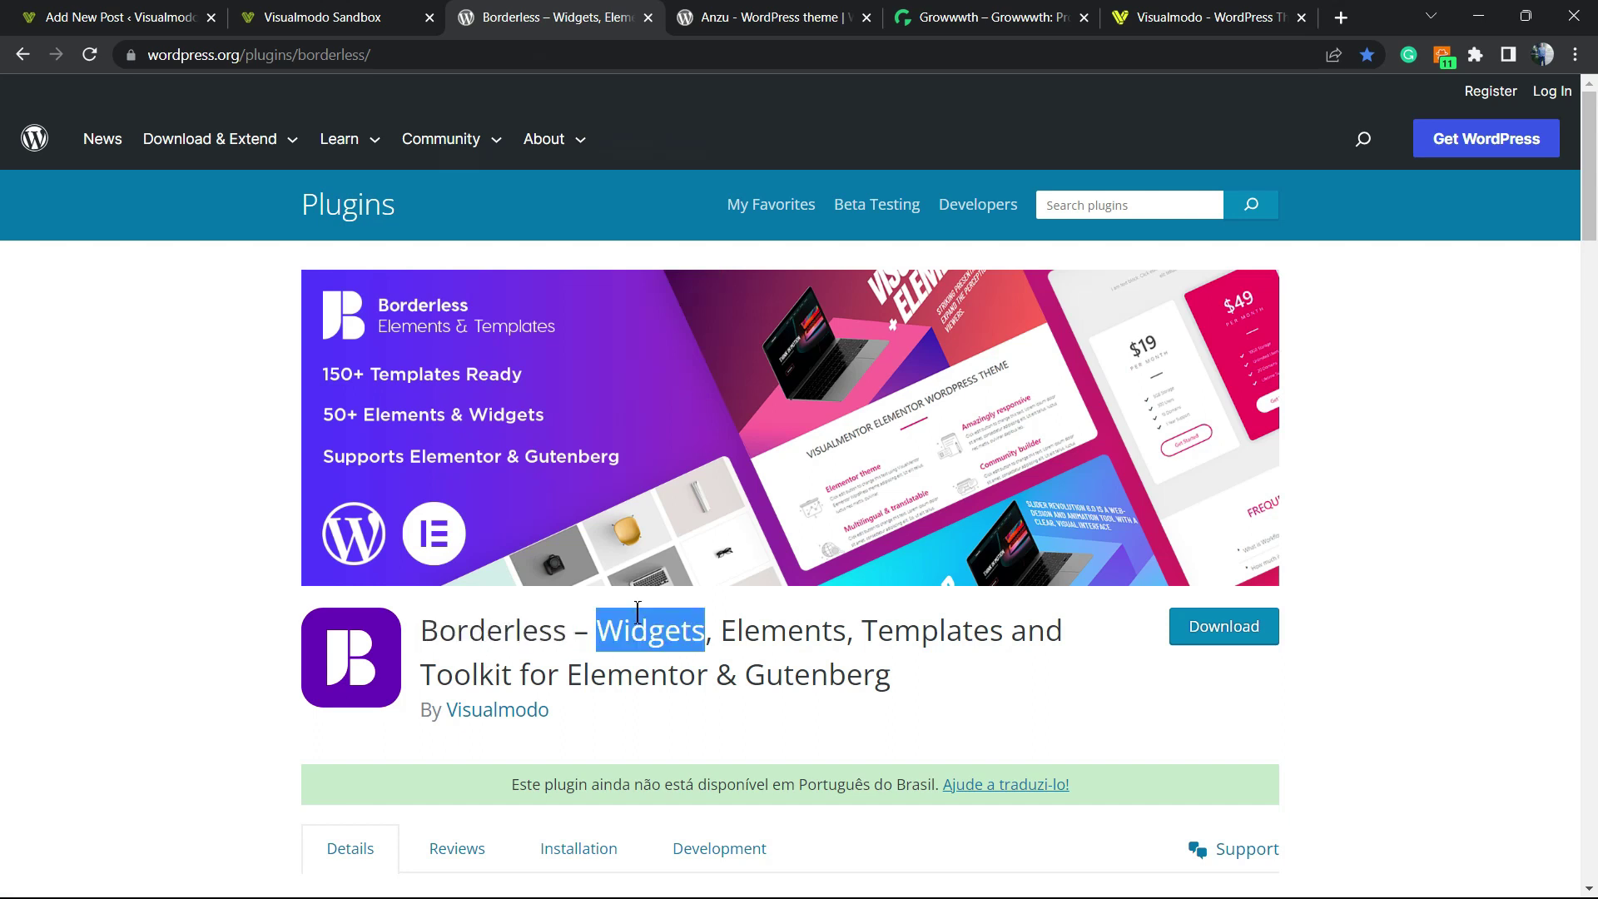
double_click(770, 616)
left_click(879, 624)
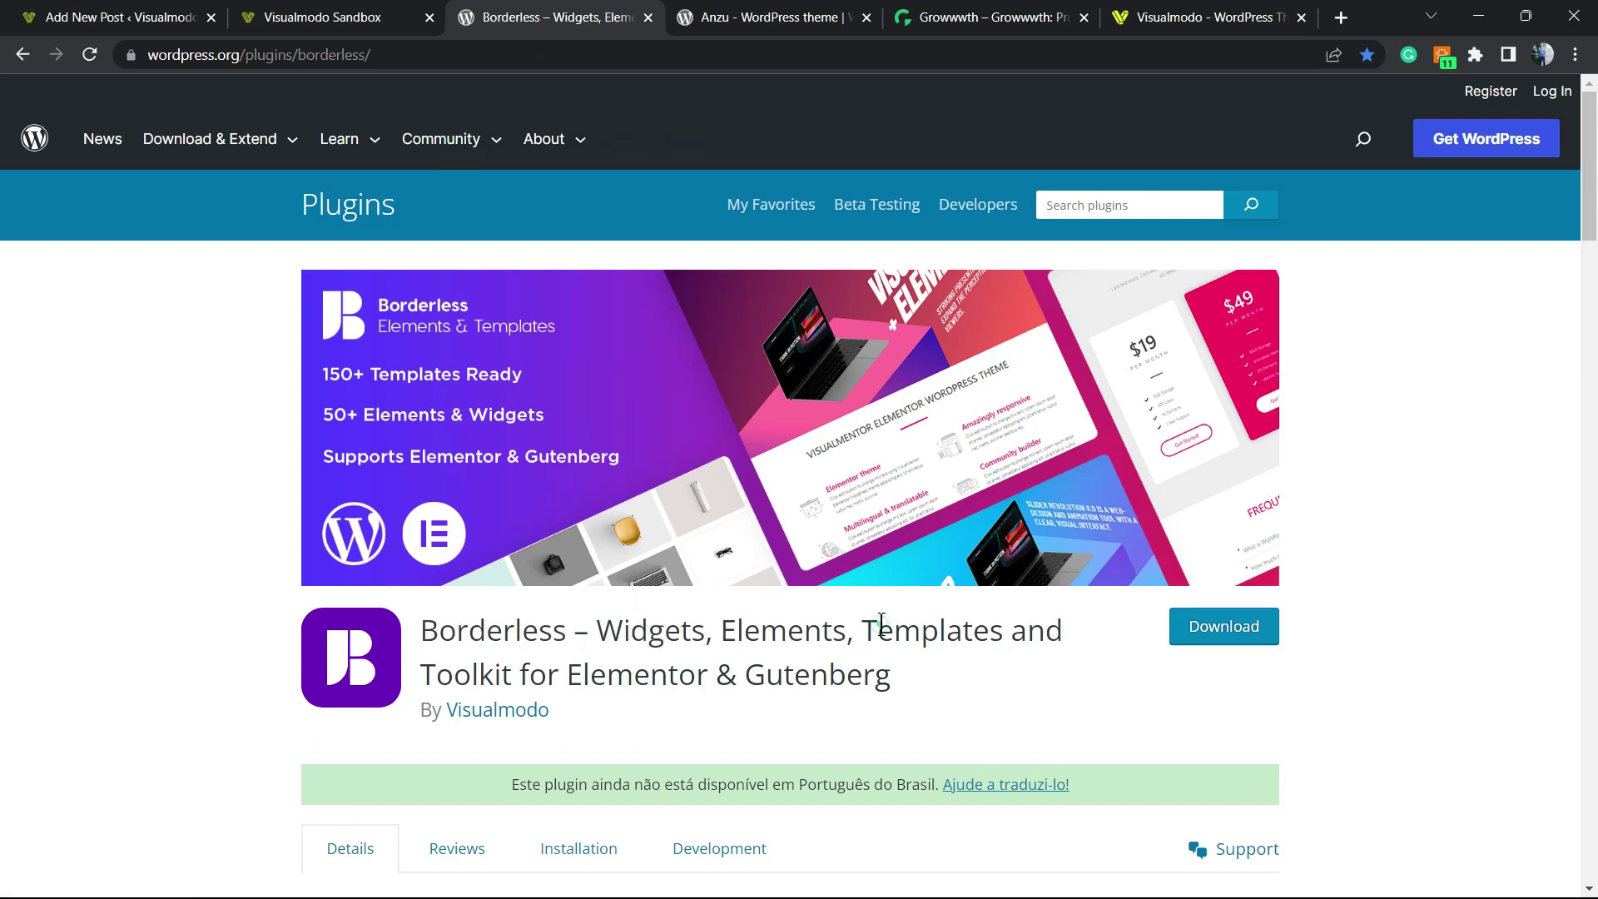
double_click(608, 657)
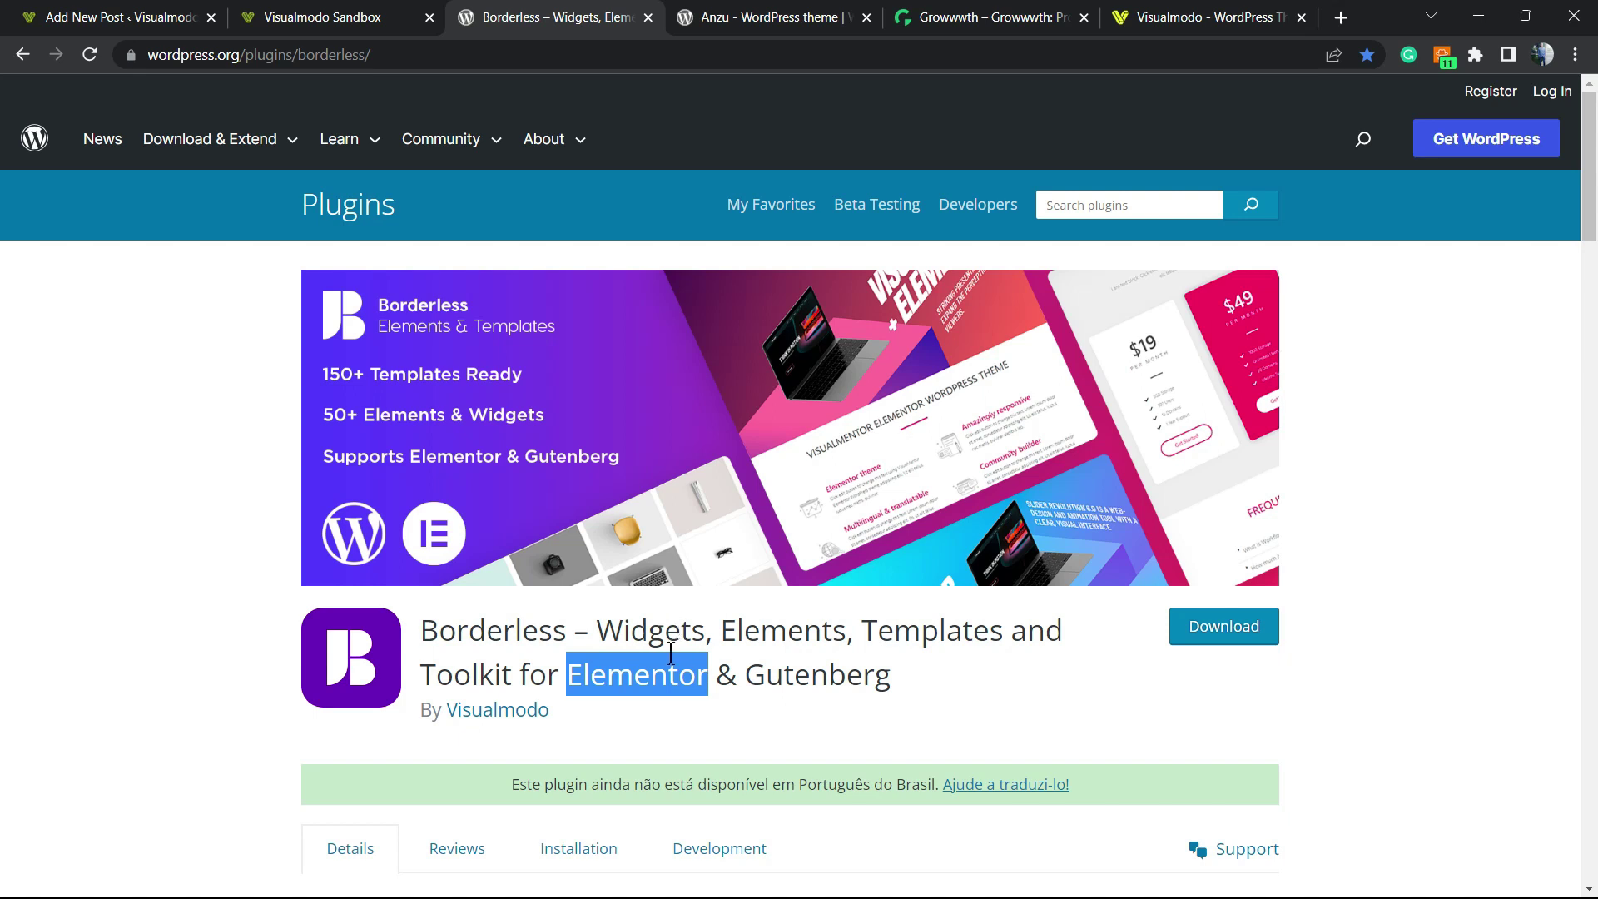
Show the Anzu theme page with its name highlighted, then move to the Growwwth site.
left_click(774, 17)
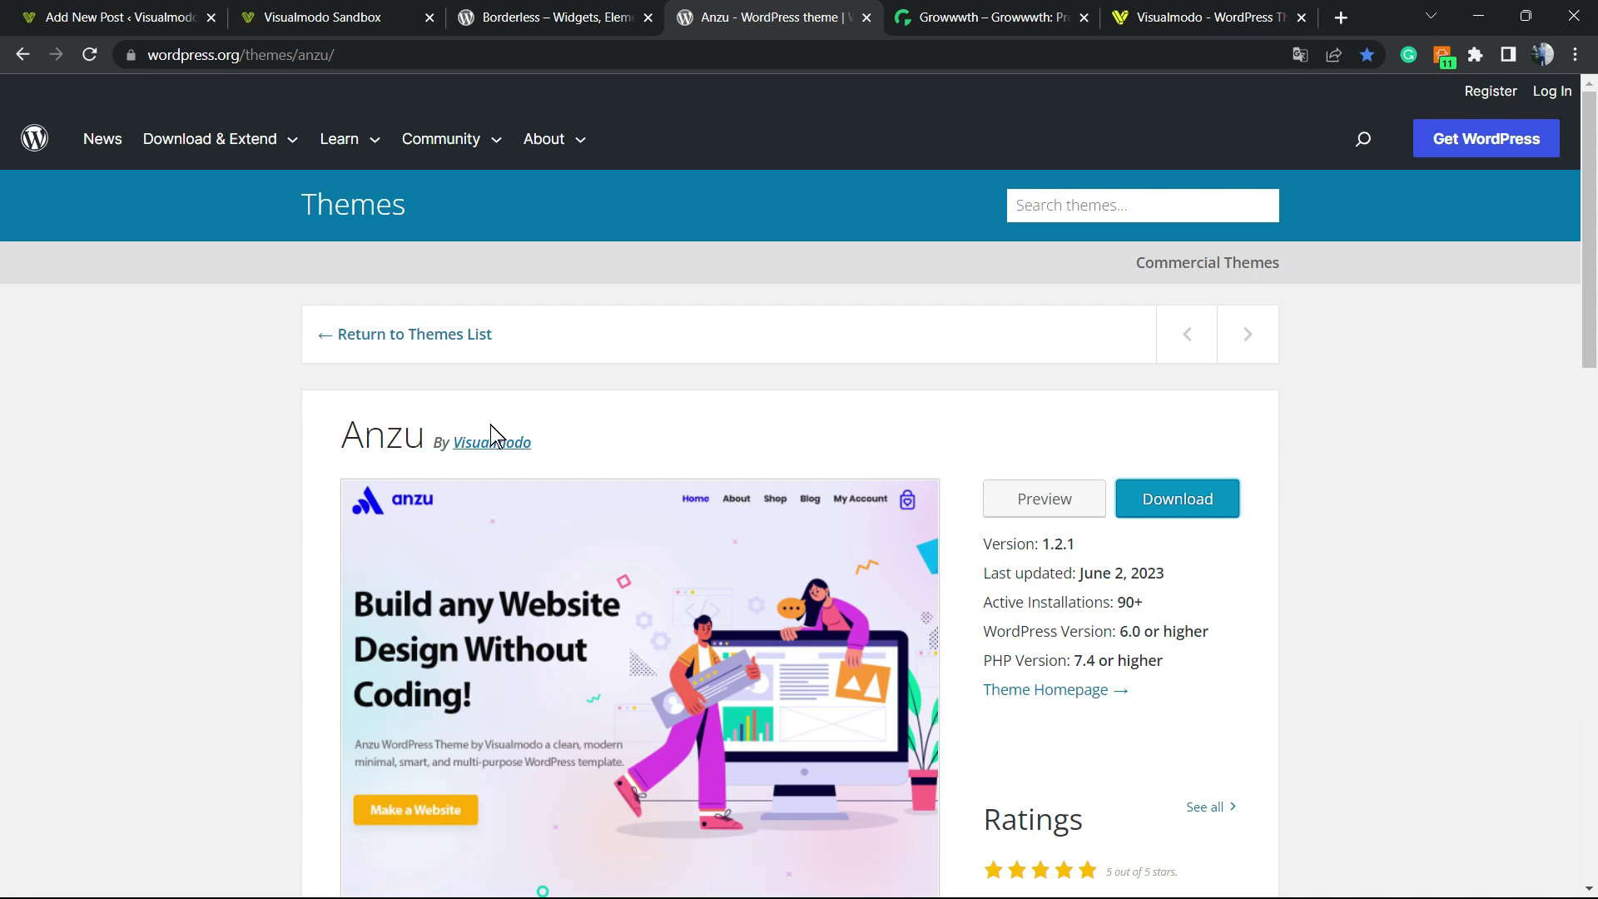
double_click(371, 436)
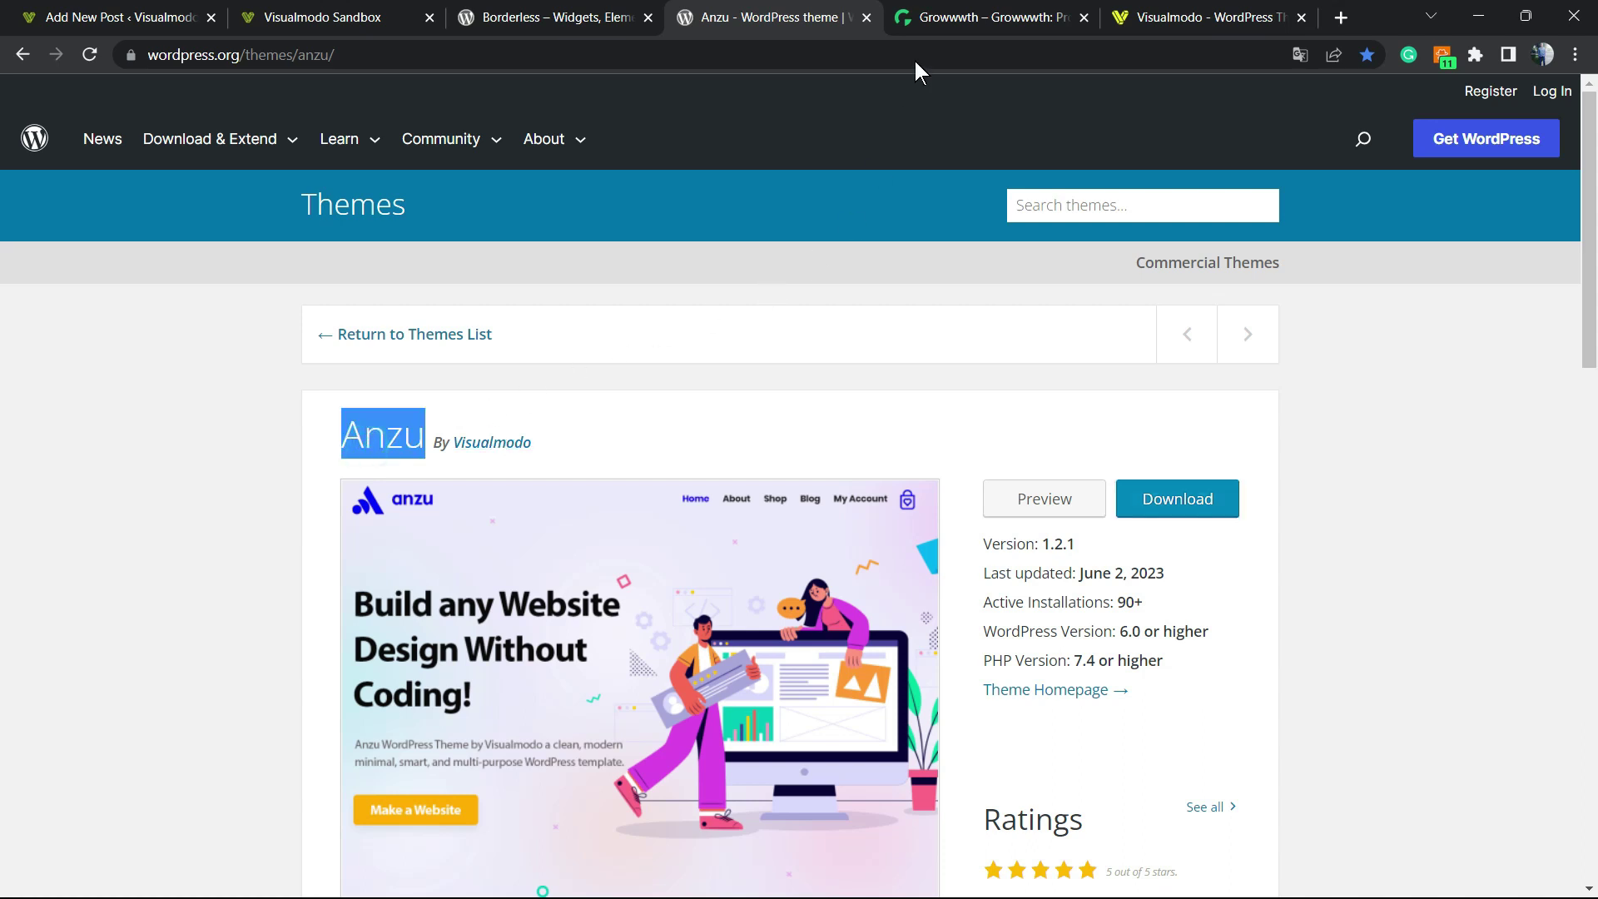
left_click(940, 17)
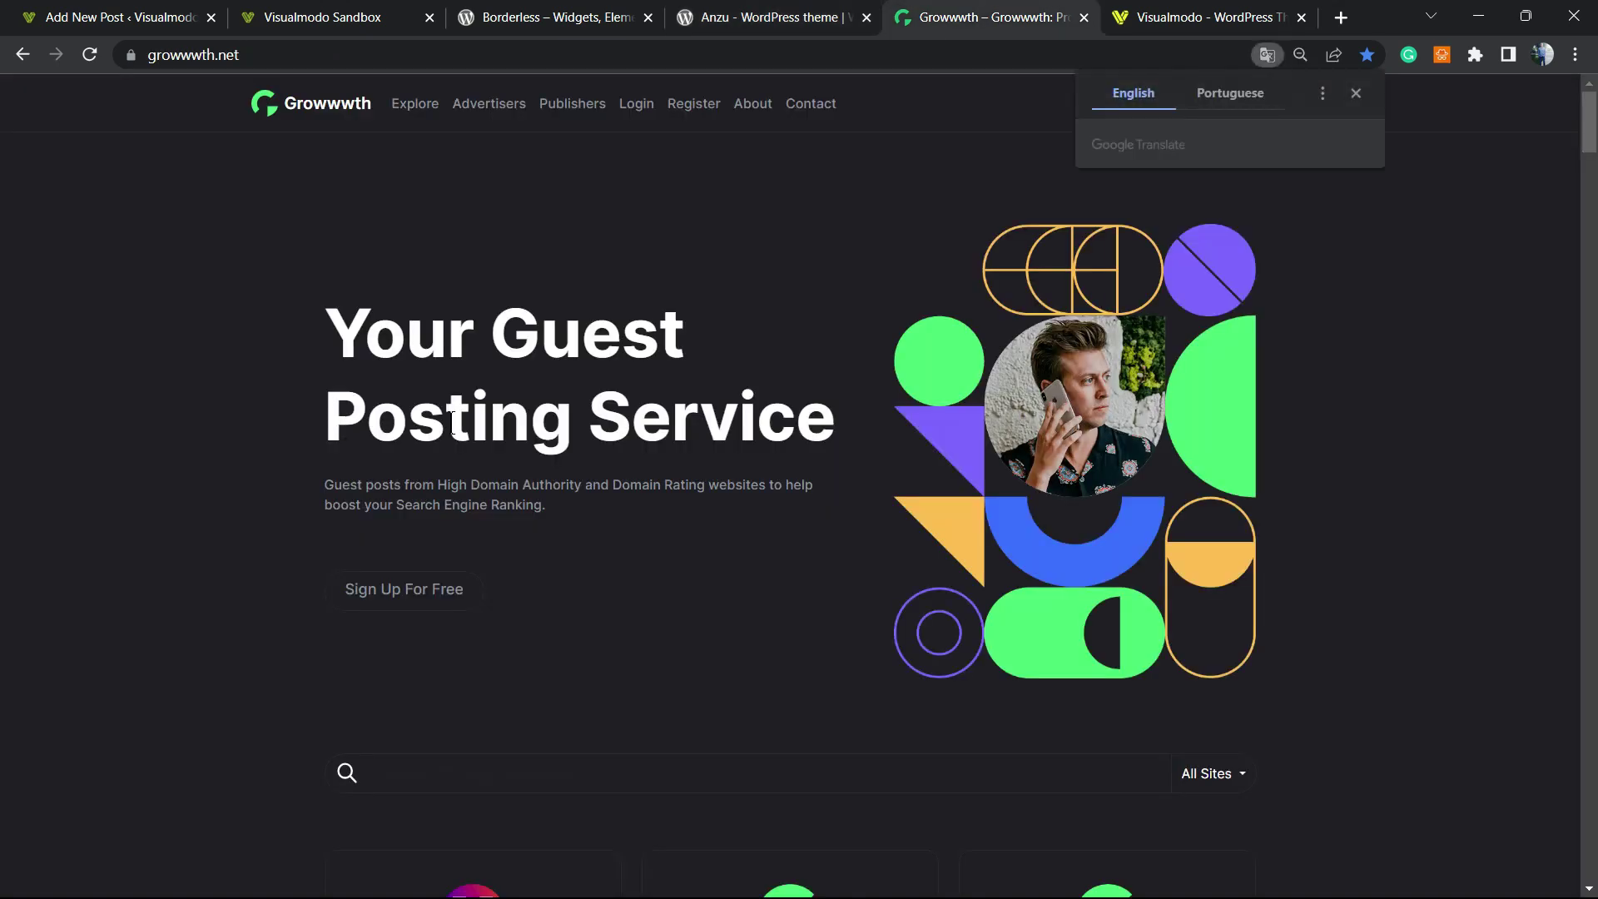
Dismiss the Google Translate prompt and scroll through Growwwth's publisher site cards.
left_click(1267, 54)
scroll(639, 392, "down", 6)
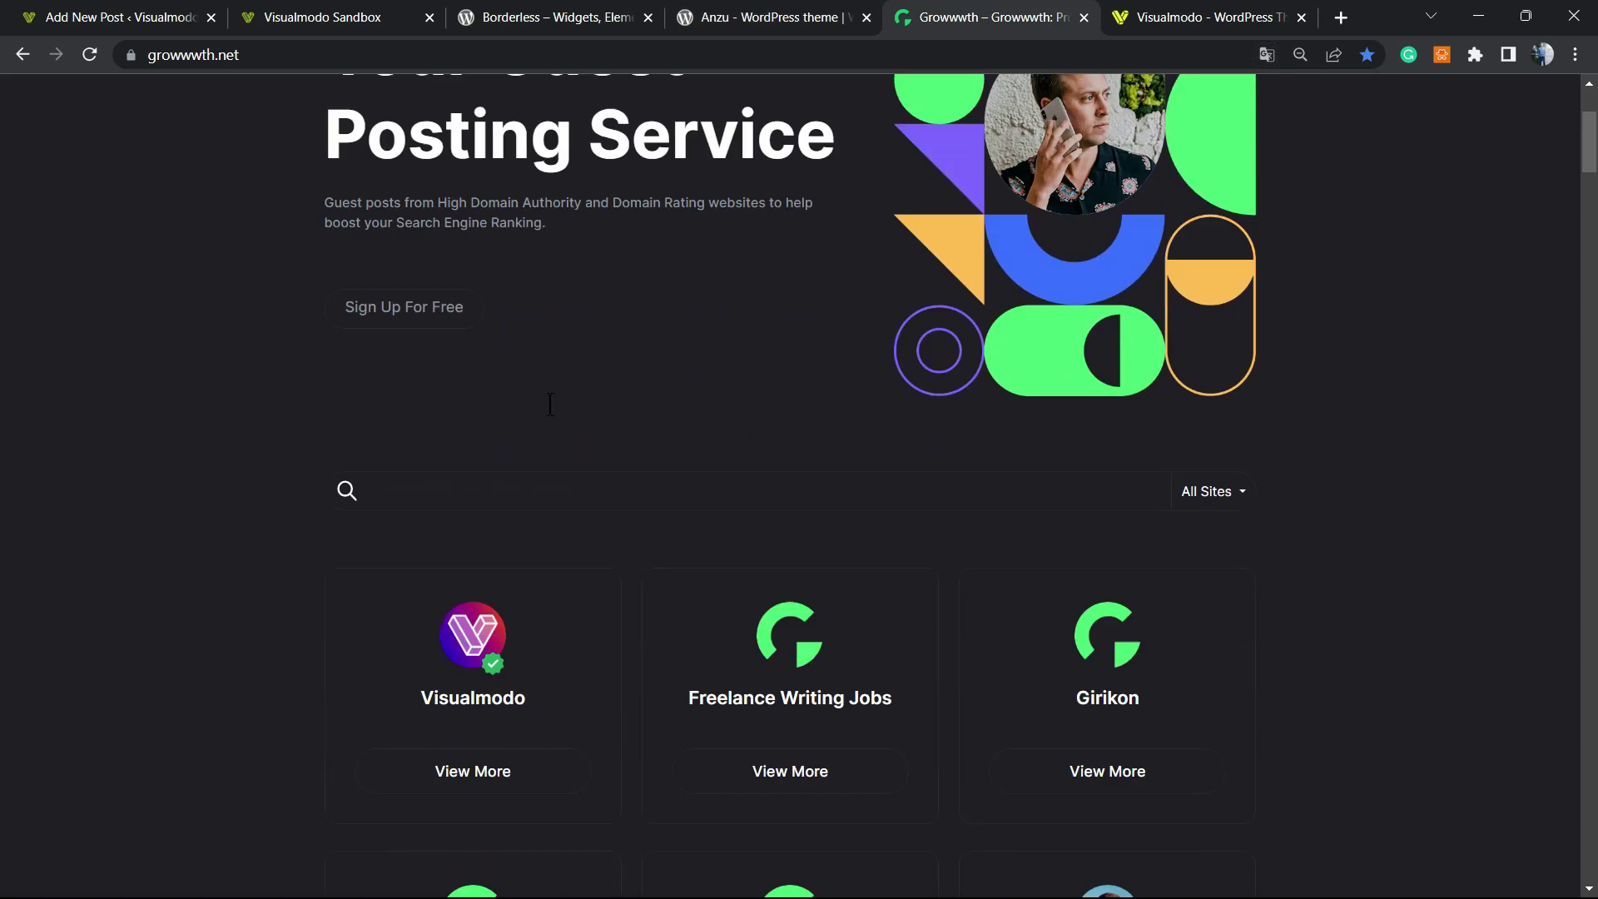
scroll(623, 474, "up", 6)
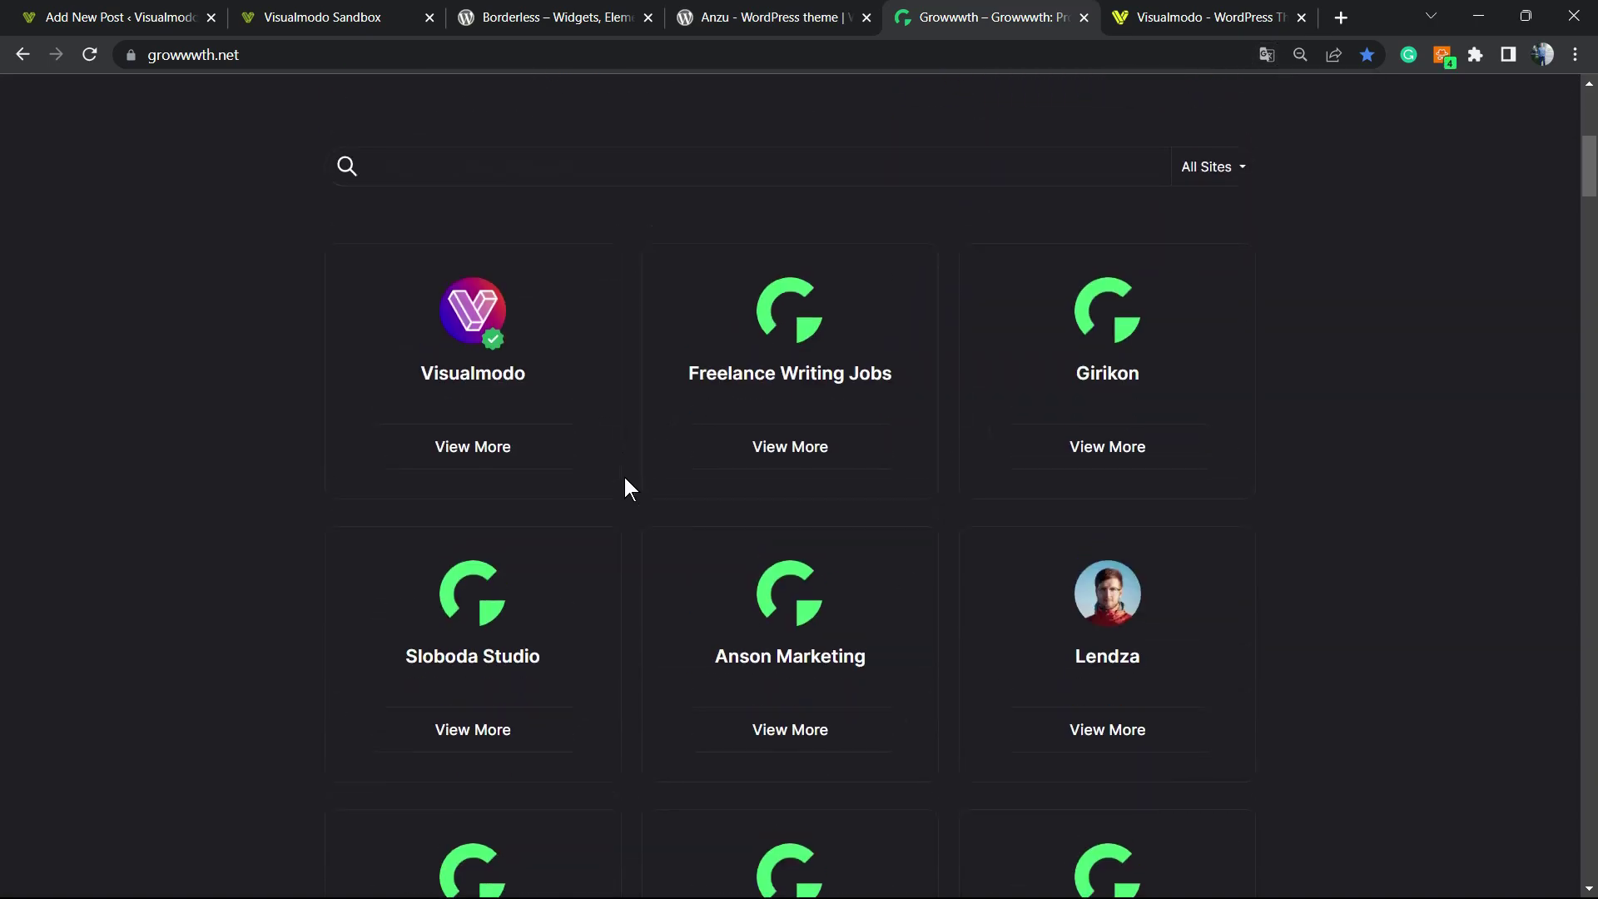
scroll(624, 477, "down", 6)
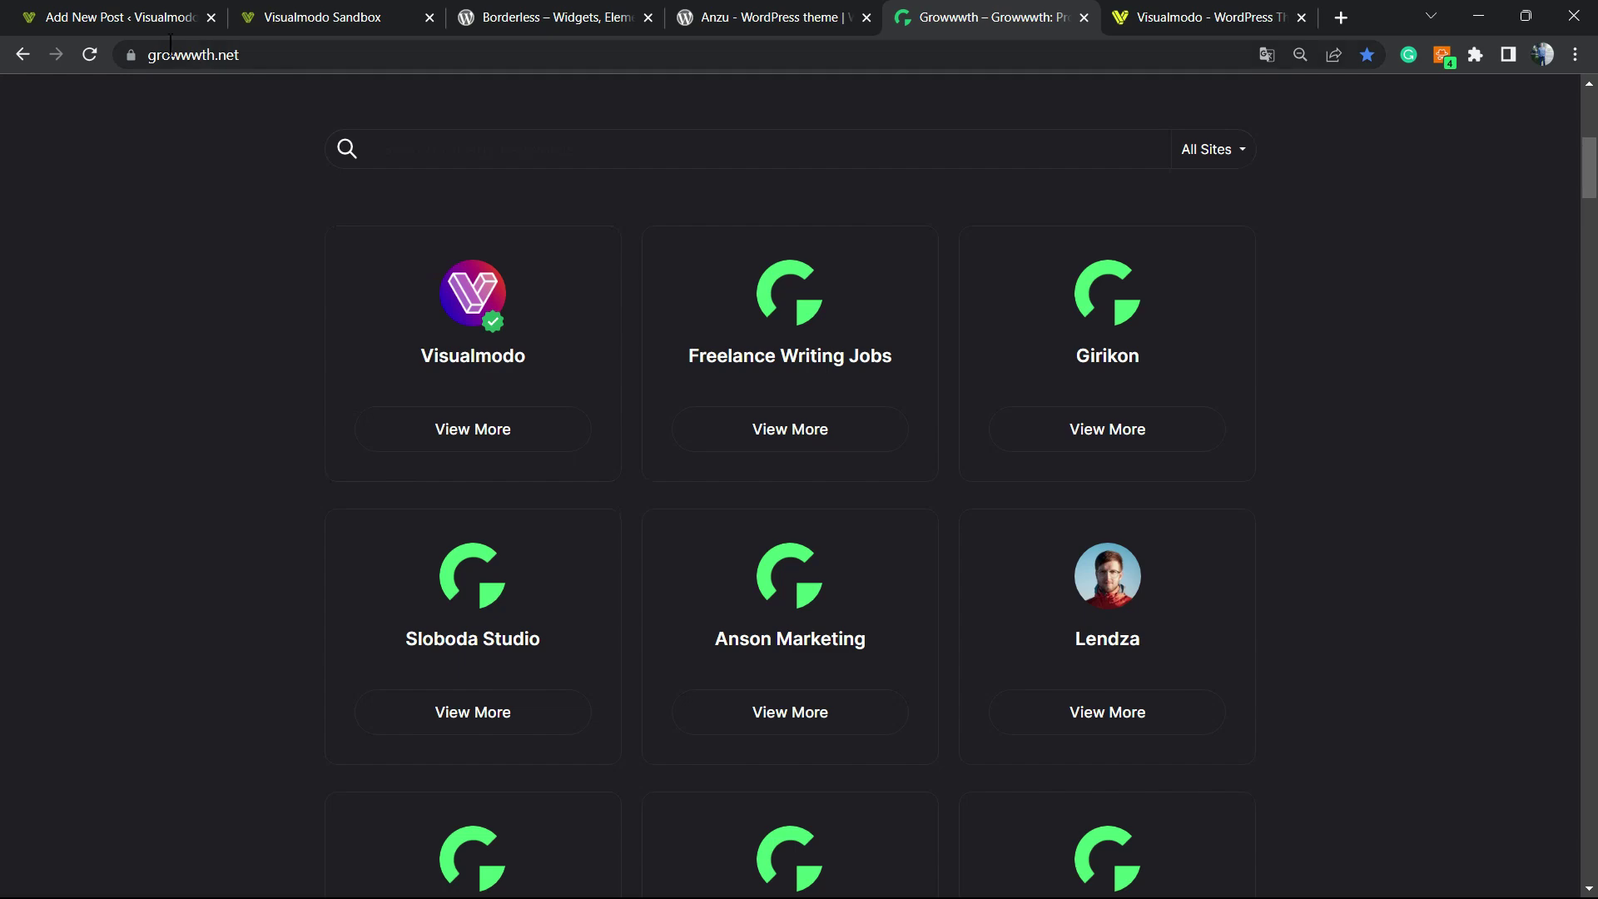
scroll(581, 324, "down", 10)
scroll(636, 353, "up", 17)
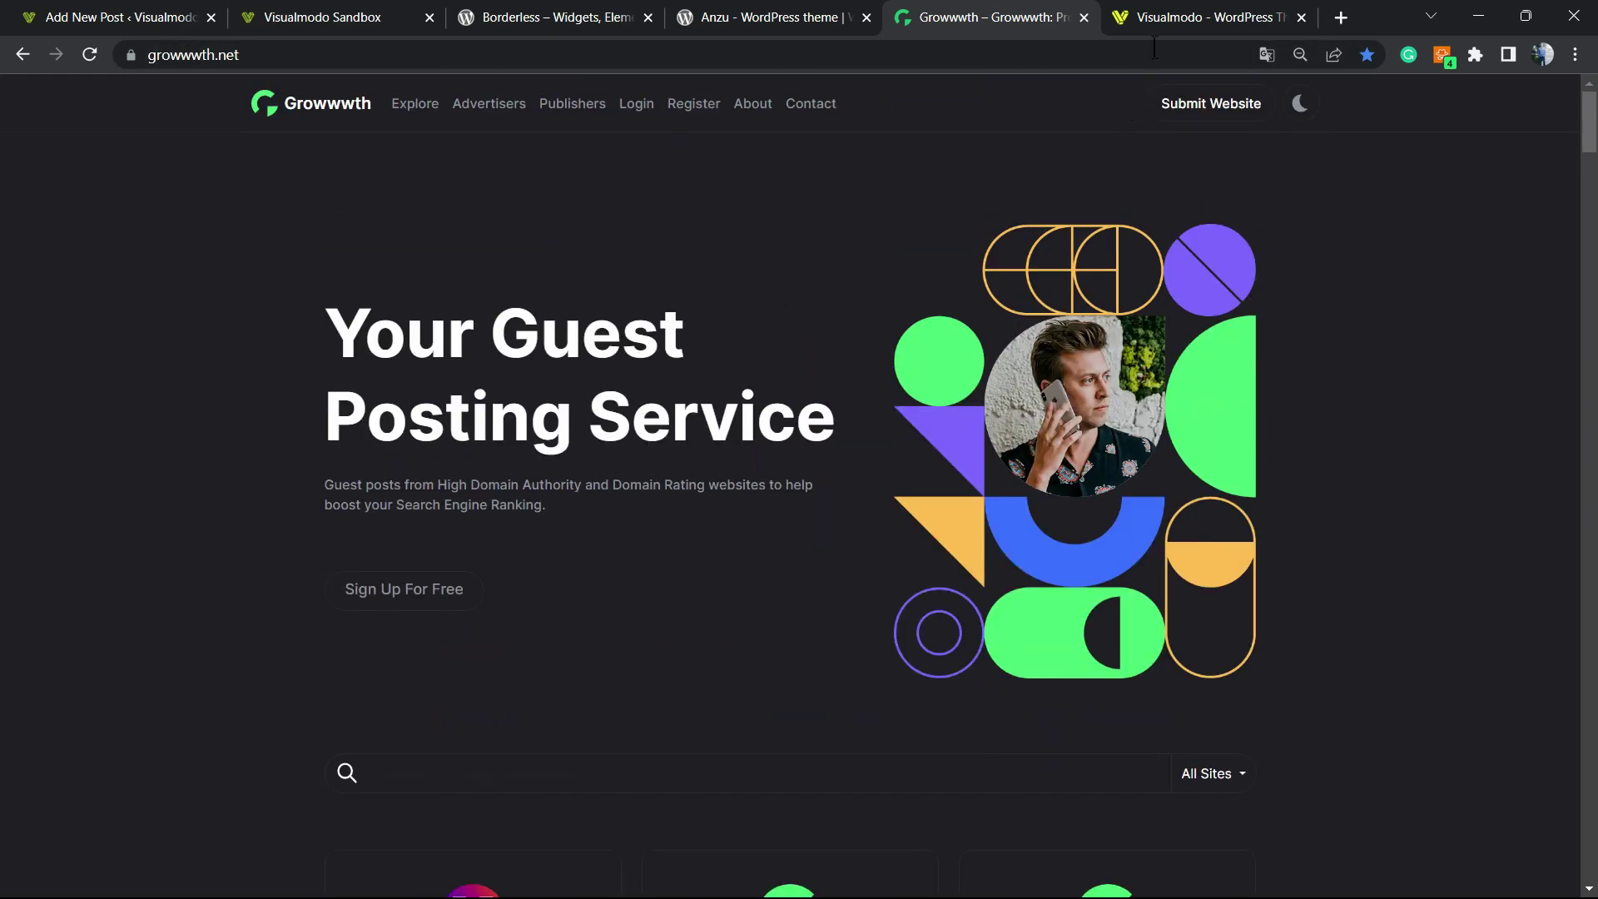
left_click(1165, 17)
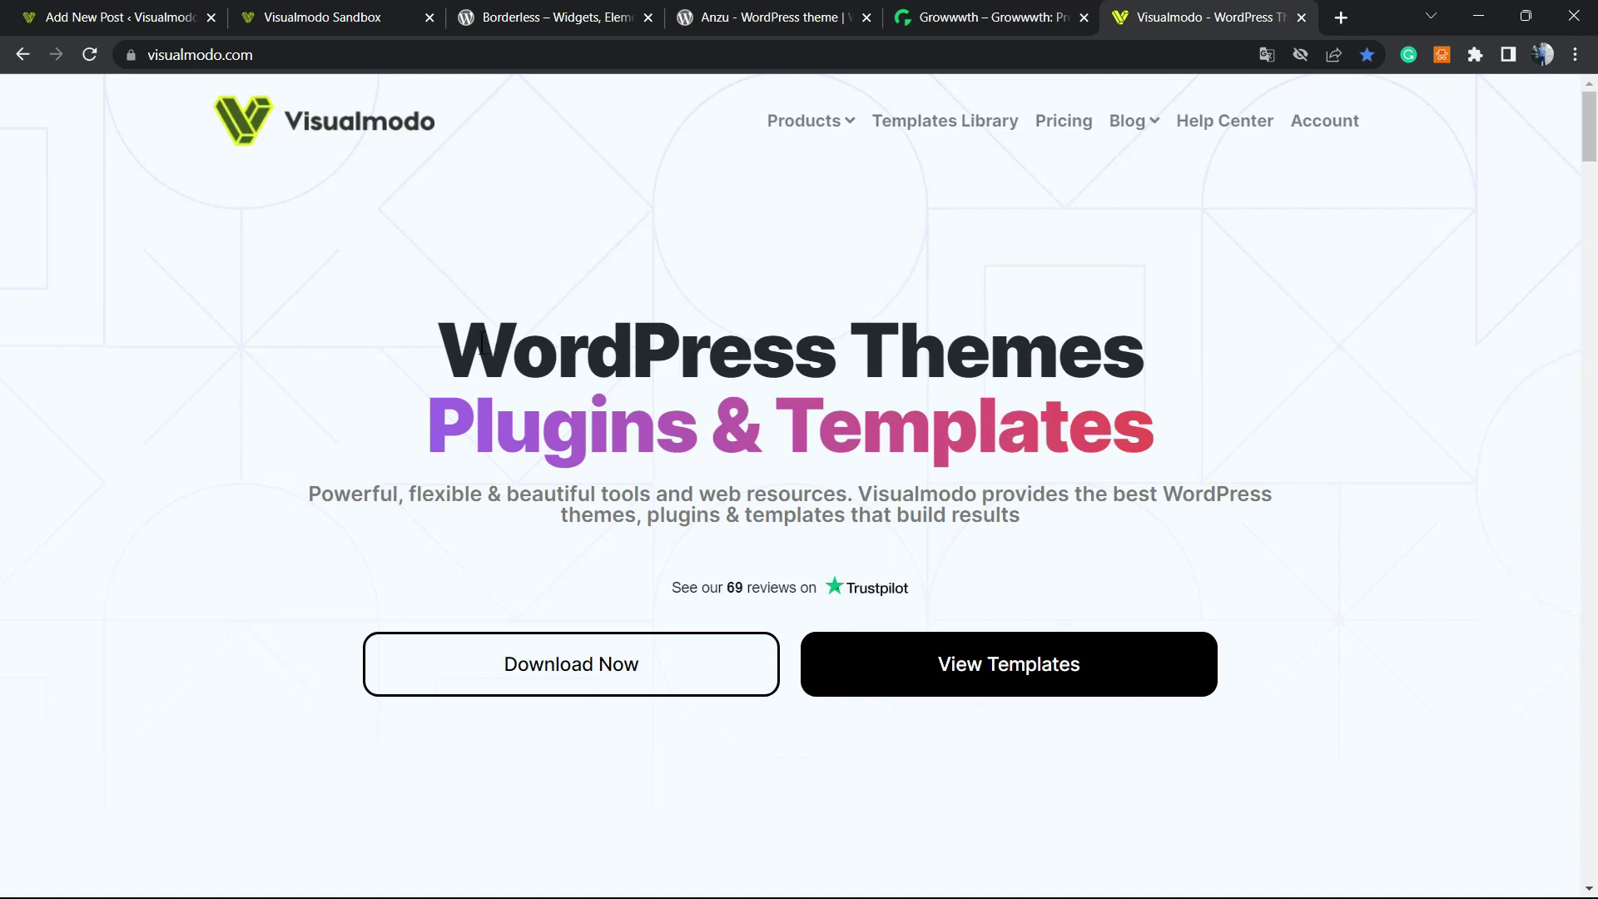
Open Visualmodo's Templates Library and scroll through templates like Farmers Market, Freelancer and Zoo.
left_click(938, 130)
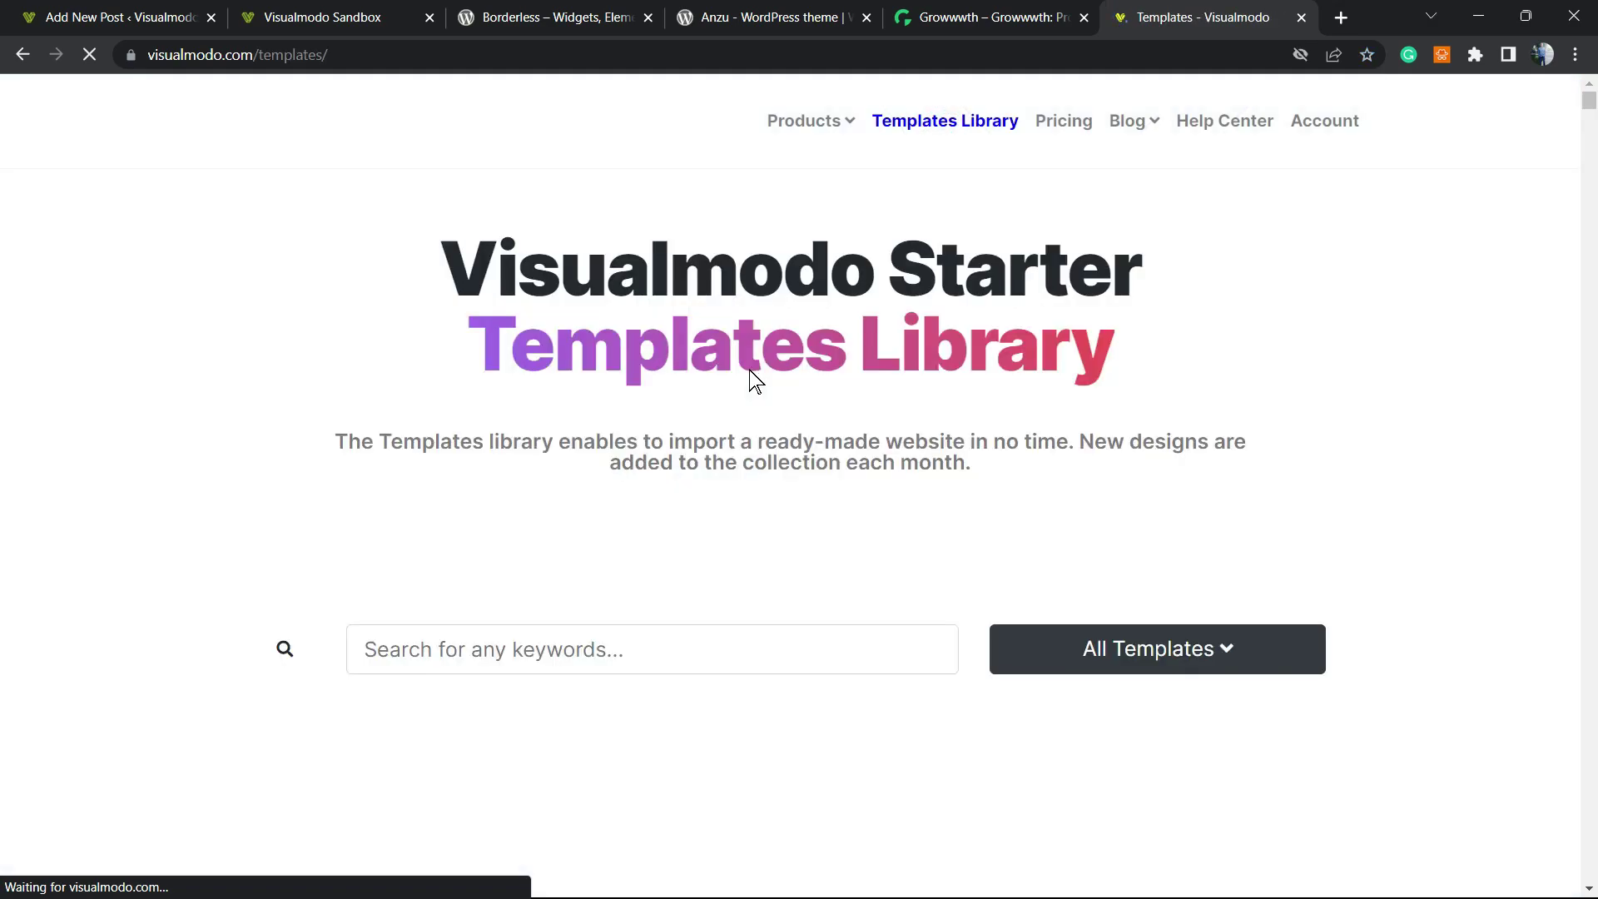
scroll(792, 442, "down", 20)
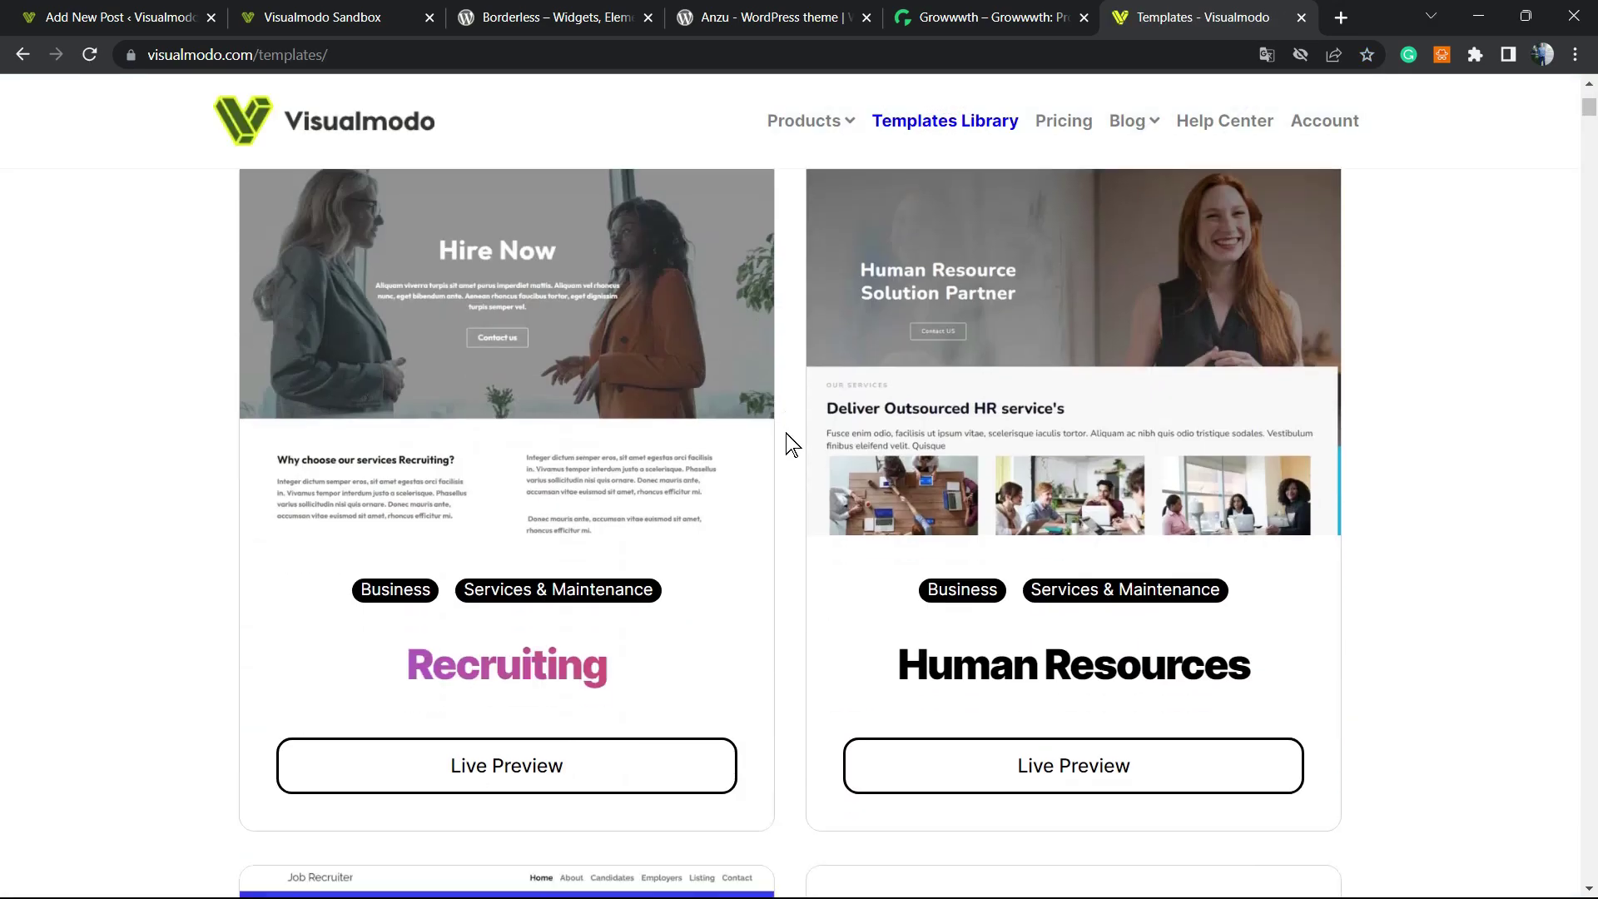
scroll(800, 442, "down", 4)
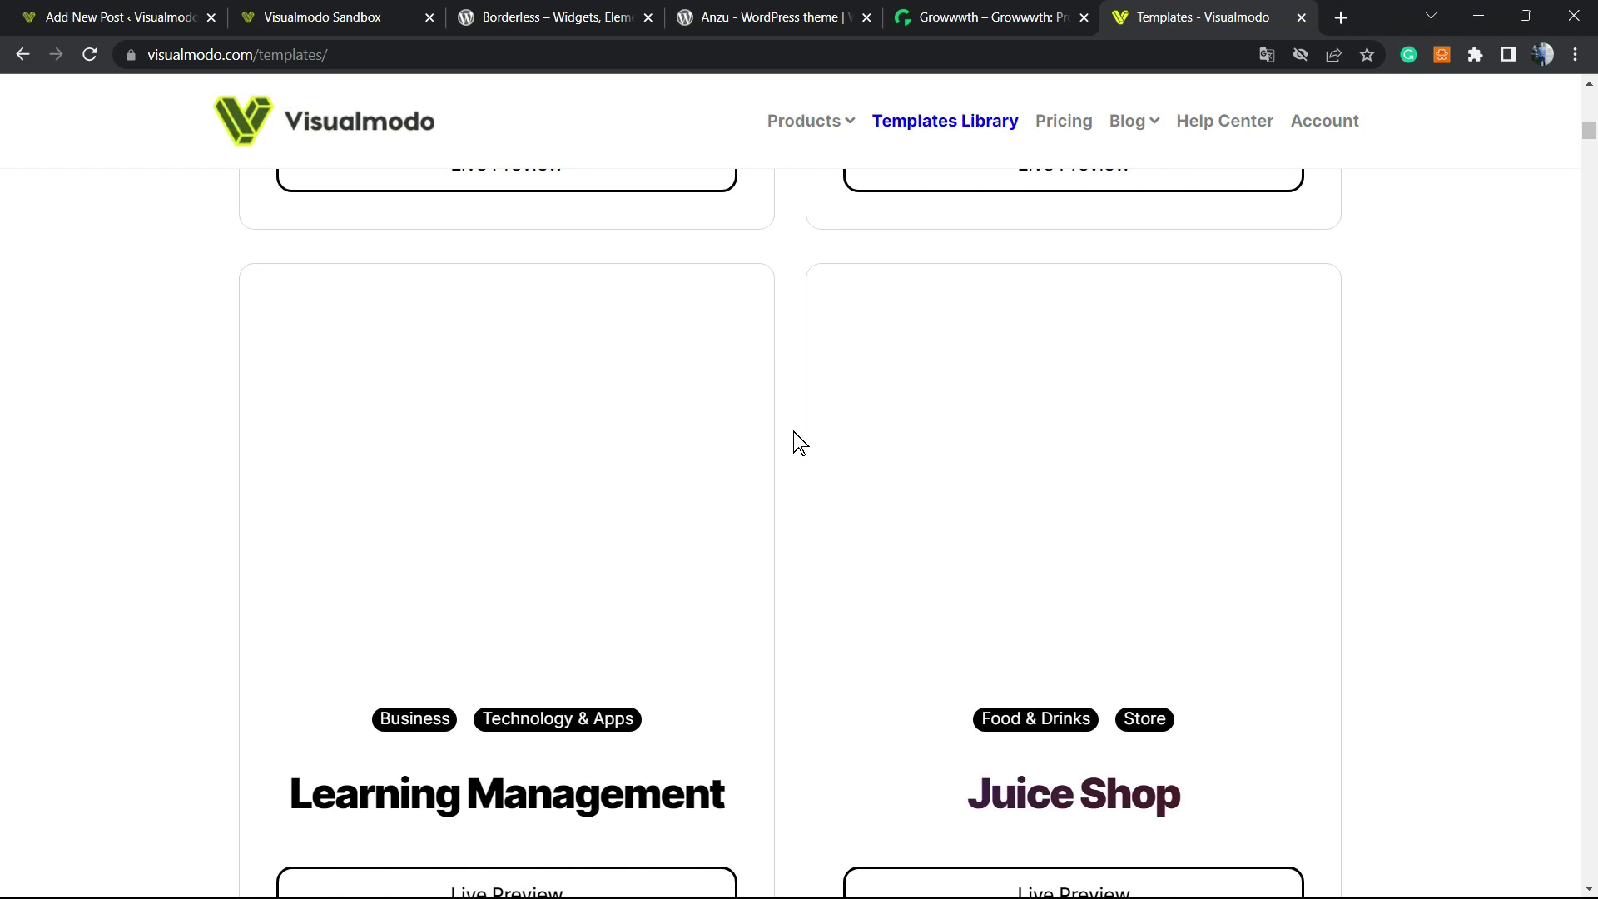
scroll(800, 442, "down", 20)
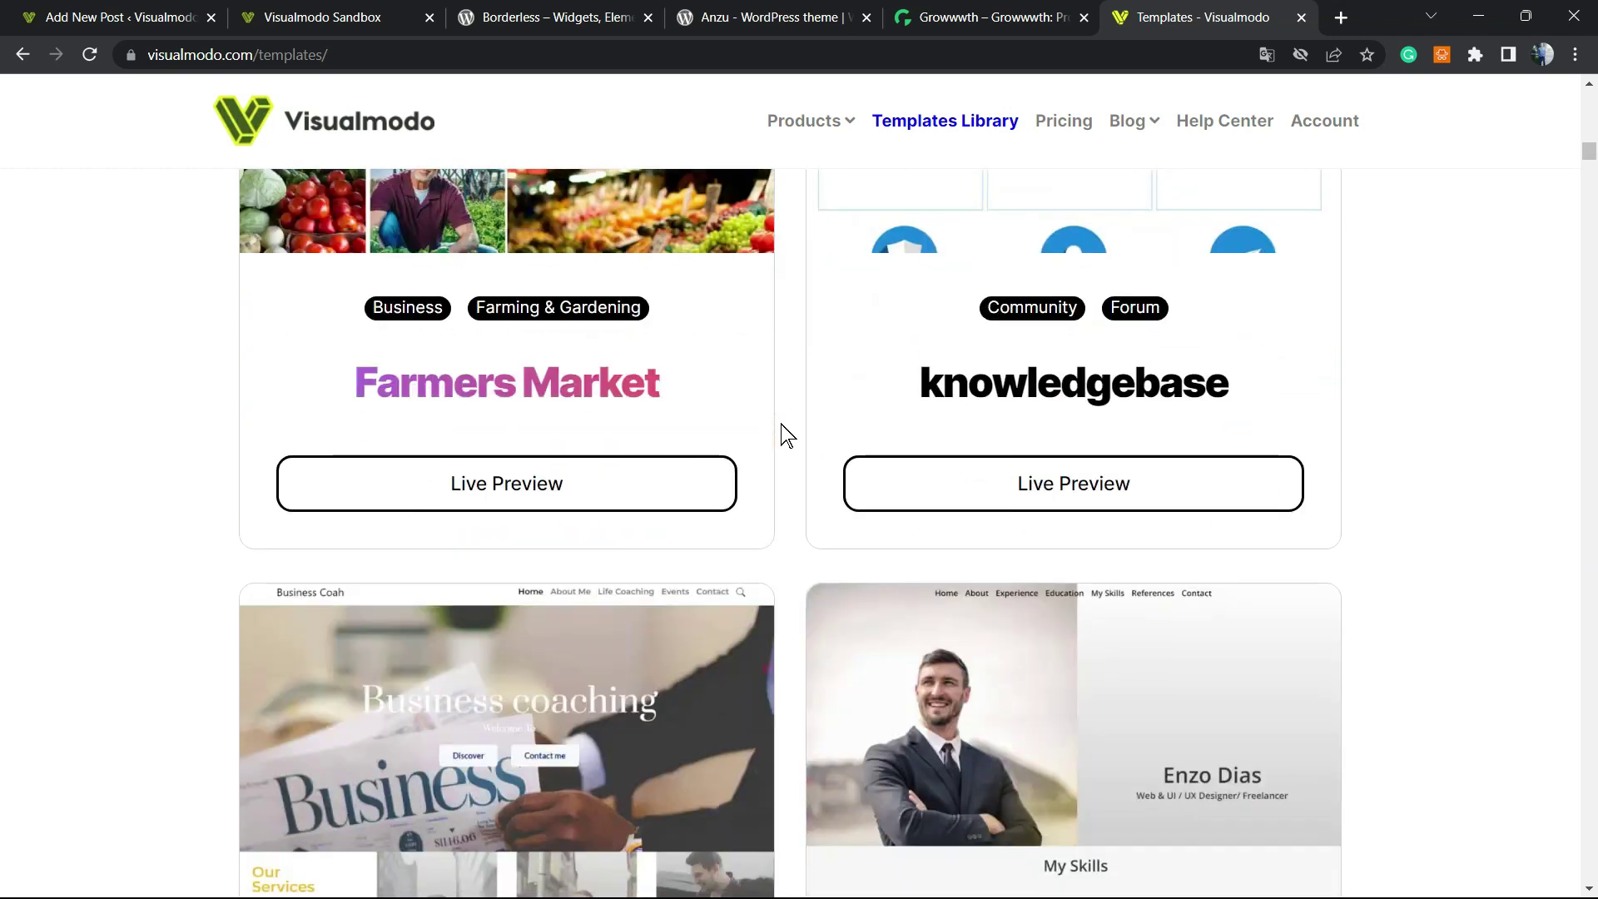
scroll(785, 433, "down", 20)
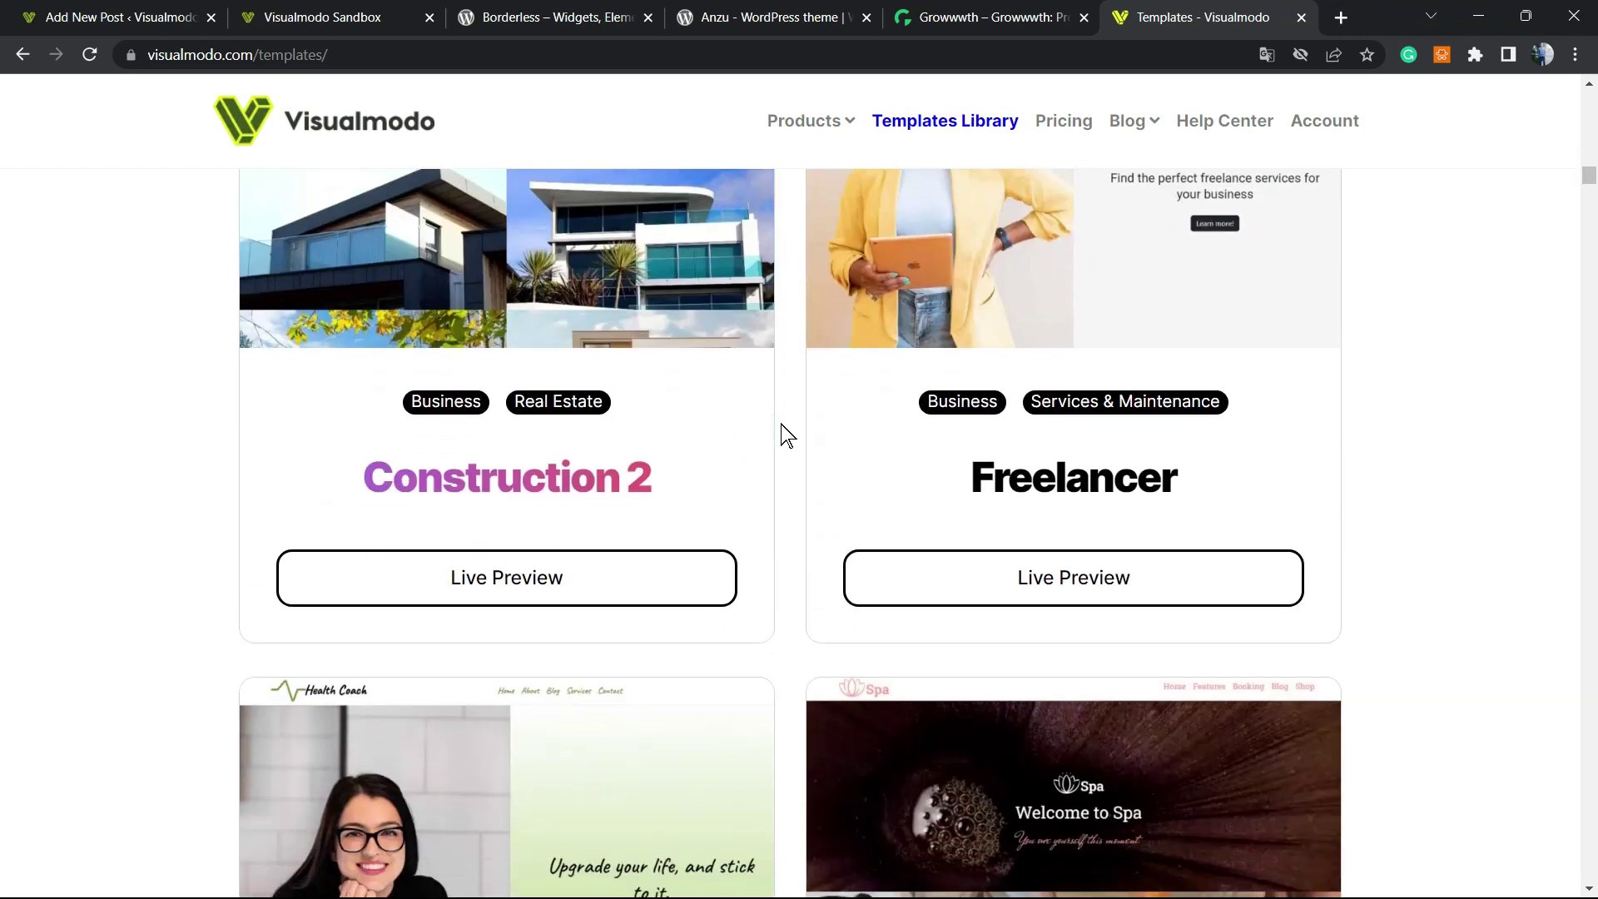
scroll(784, 433, "down", 20)
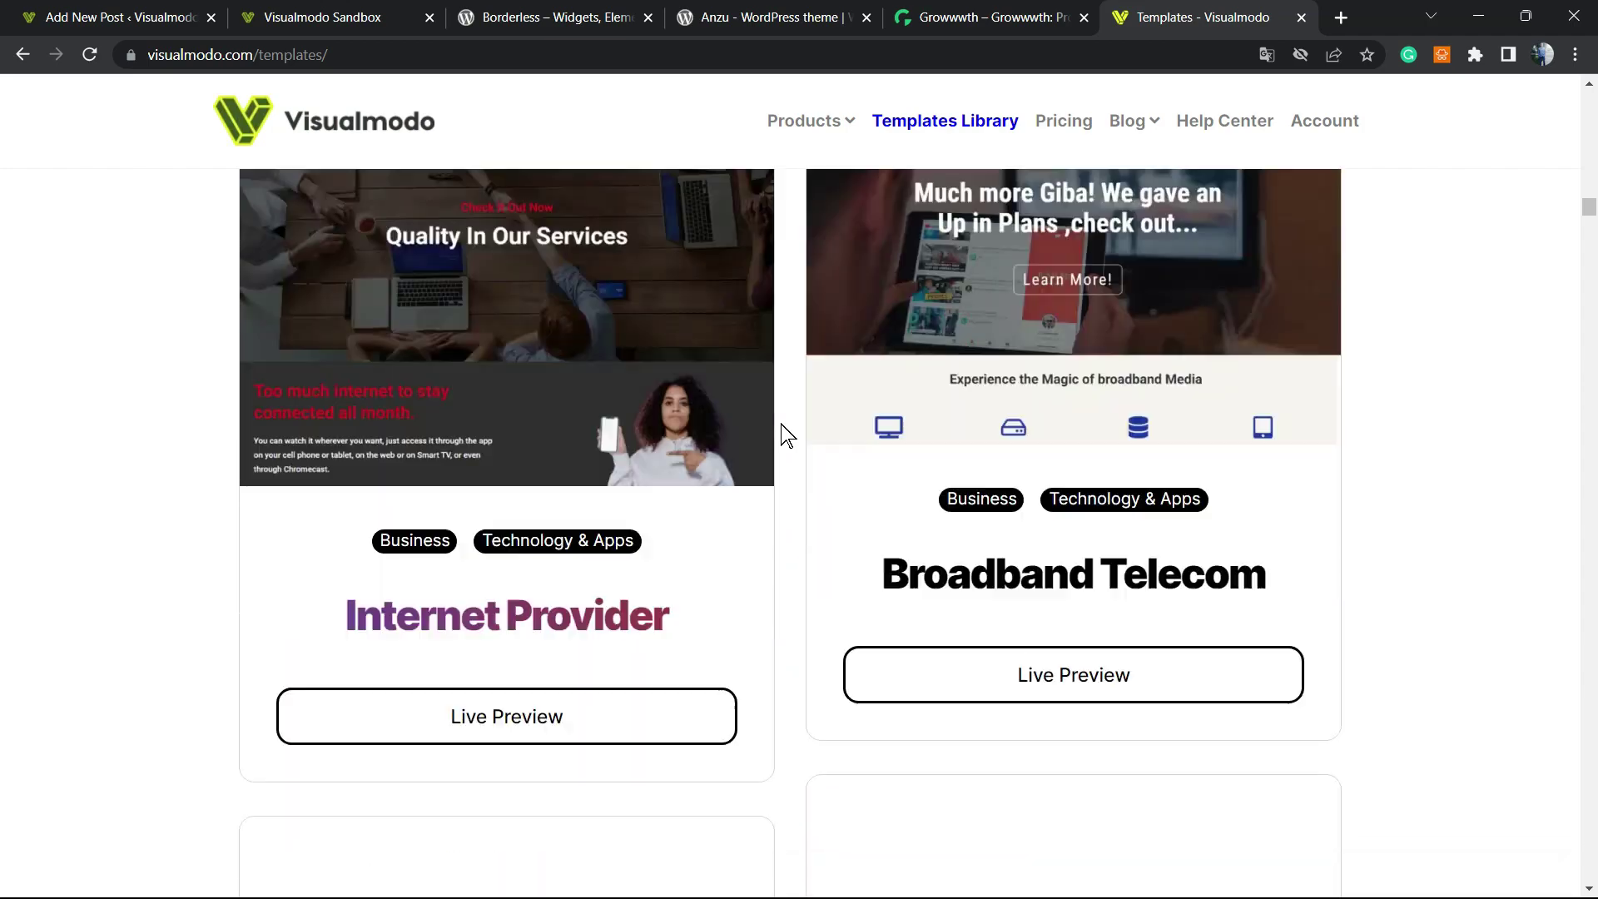
scroll(785, 432, "down", 20)
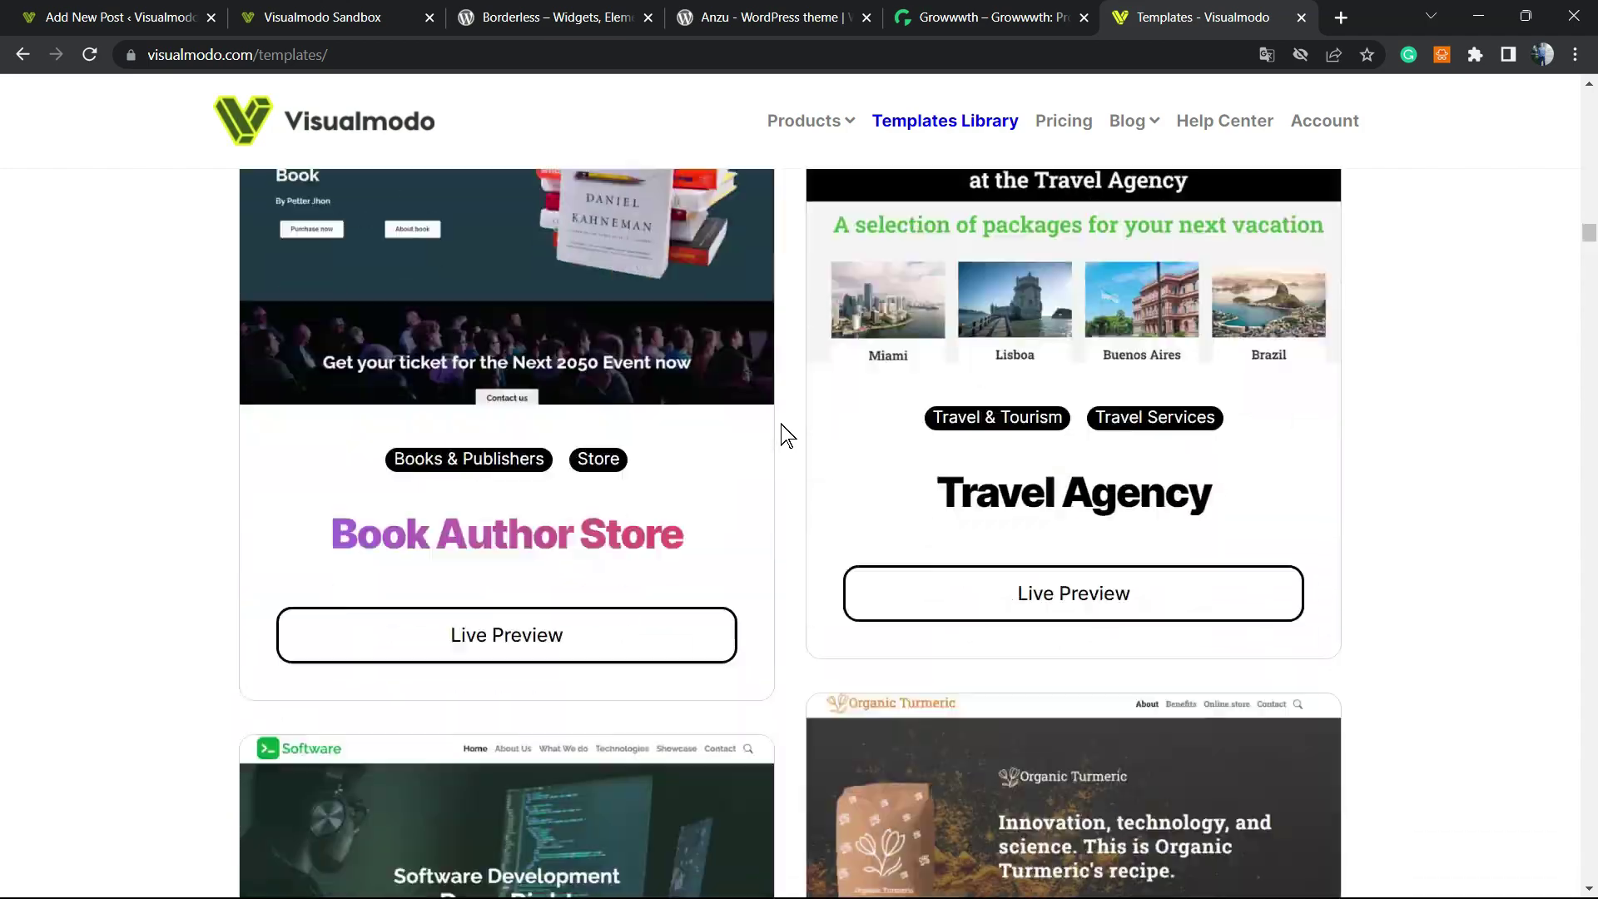
scroll(785, 432, "down", 20)
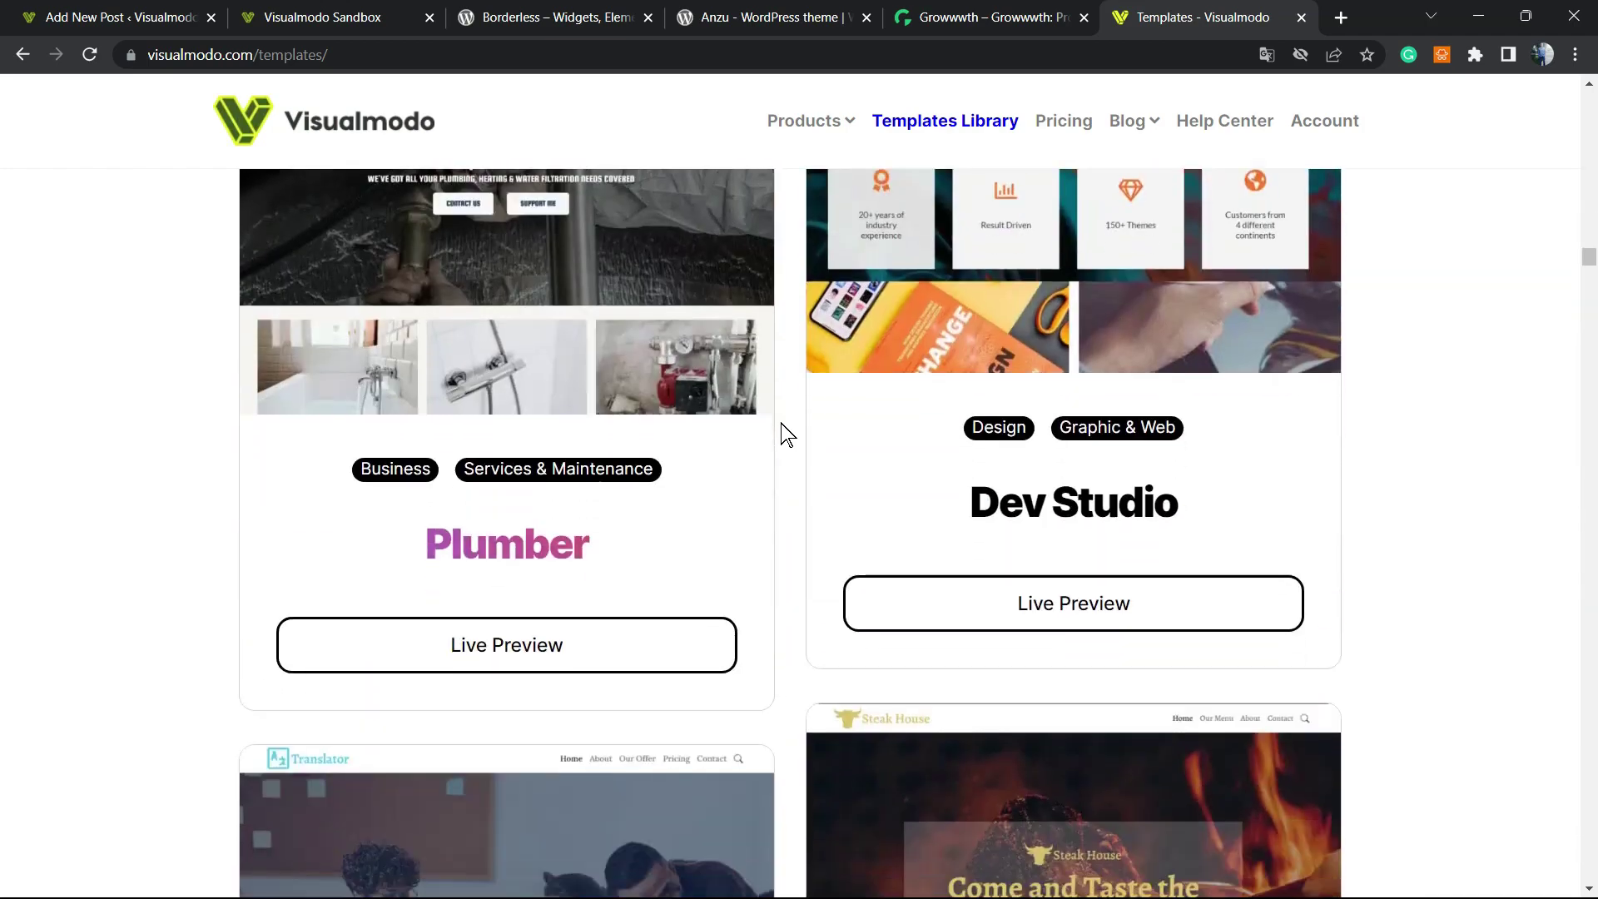
scroll(785, 433, "down", 20)
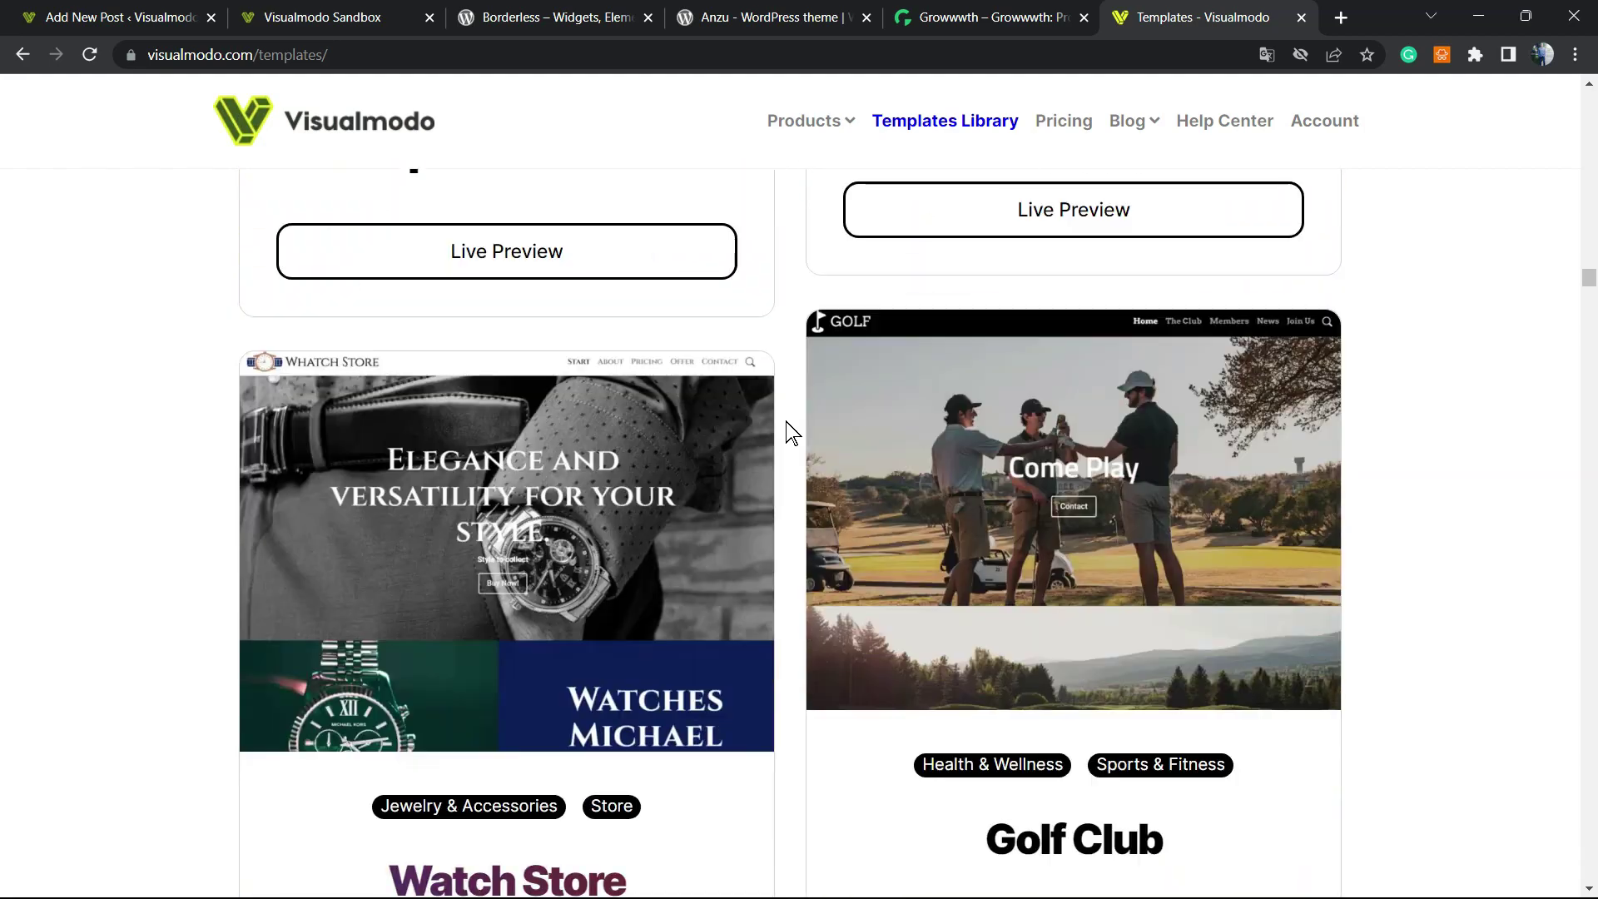
scroll(790, 432, "down", 20)
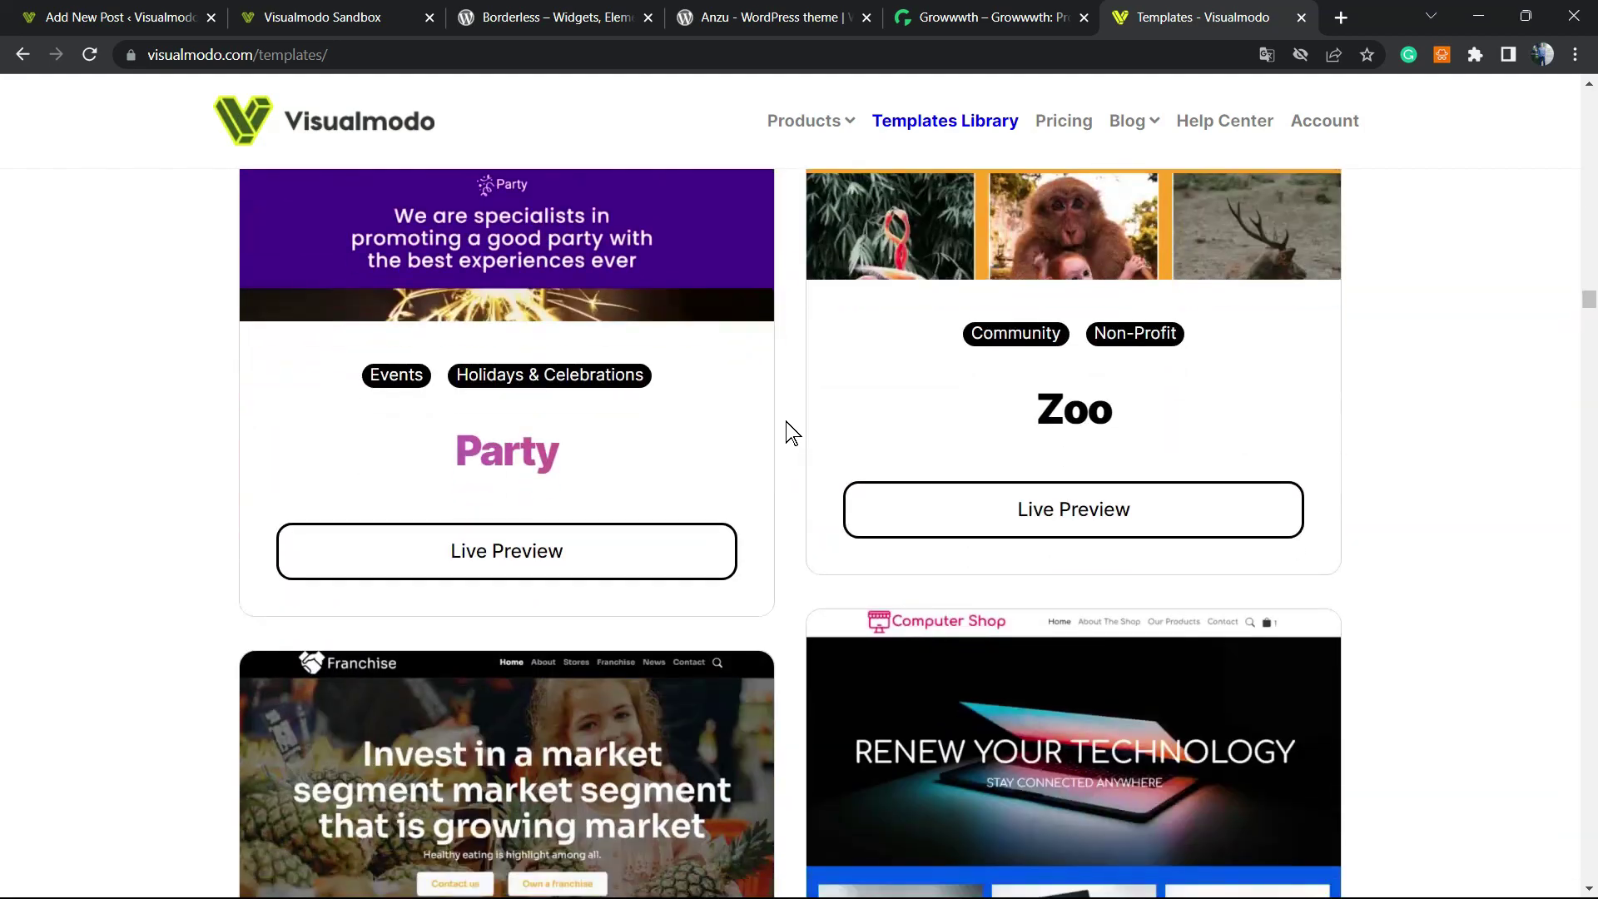